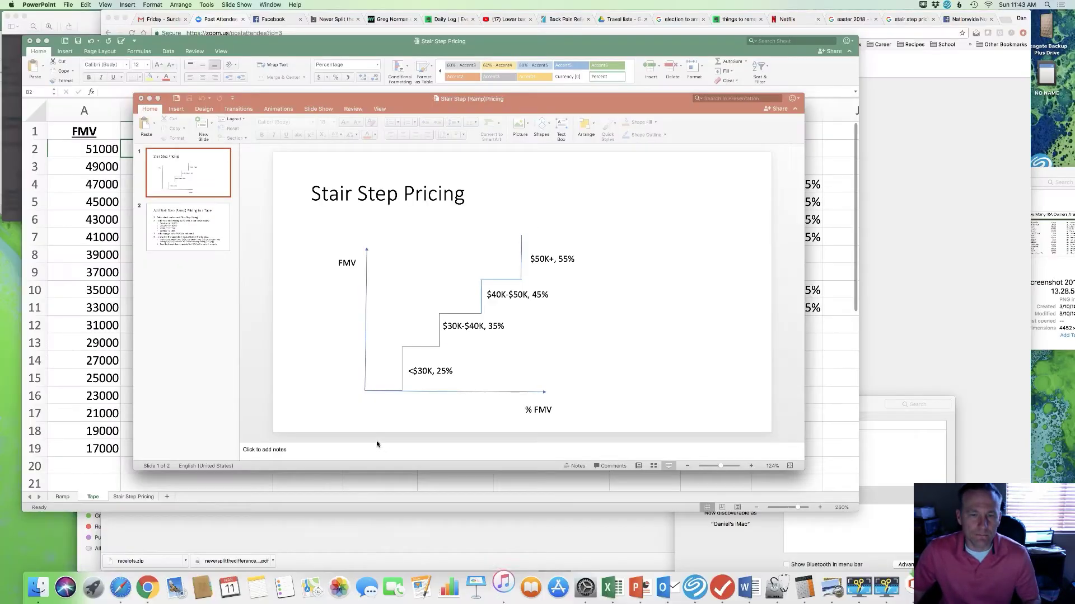
# Step: Leave the Stair Step Pricing slide and return to the Excel pricing workbook
pyautogui.click(93, 278)
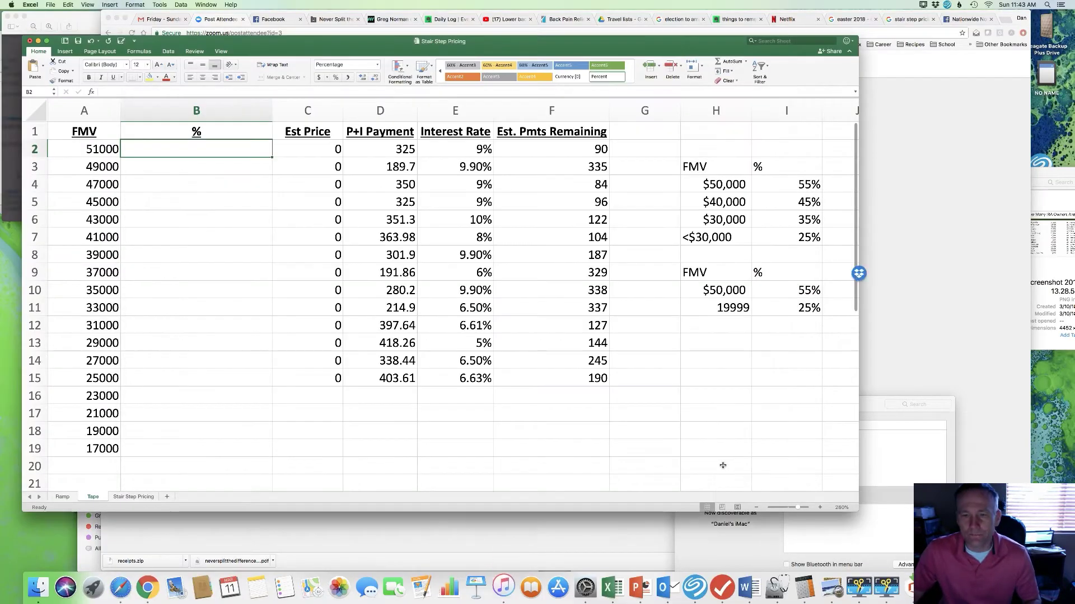
# Step: Maximize Excel and give the H3:I7 FMV/percentage tier table a yellow fill
pyautogui.click(47, 41)
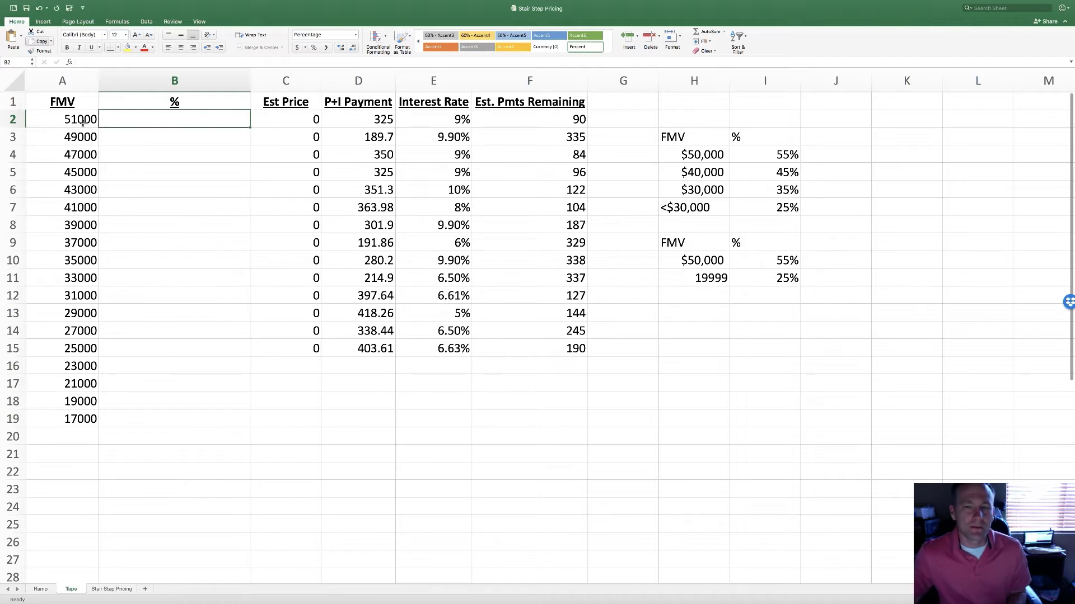
pyautogui.moveTo(680, 137); pyautogui.dragTo(753, 210)
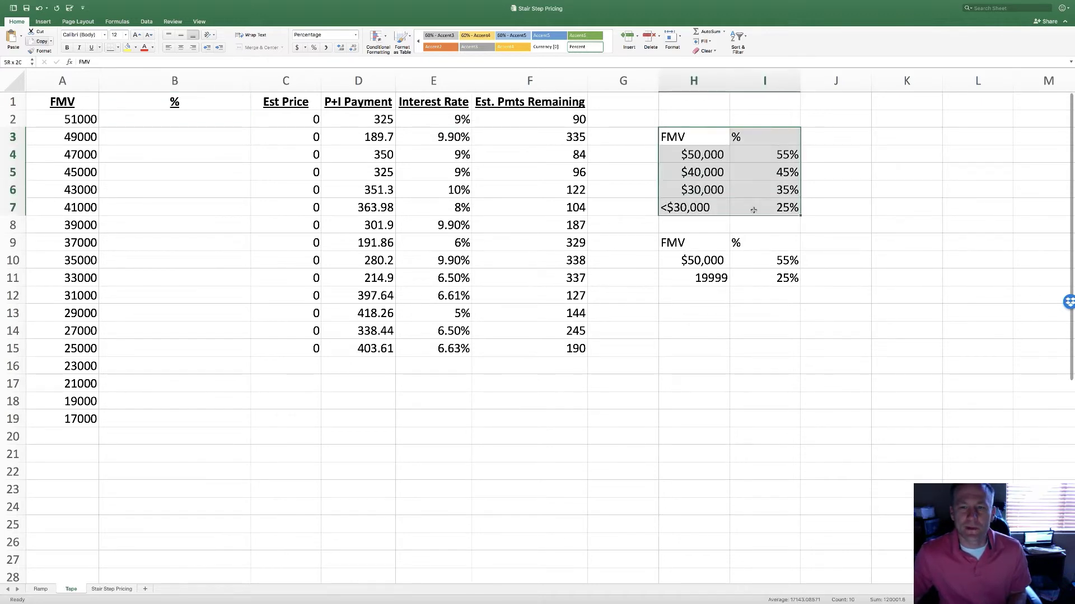
pyautogui.click(128, 49)
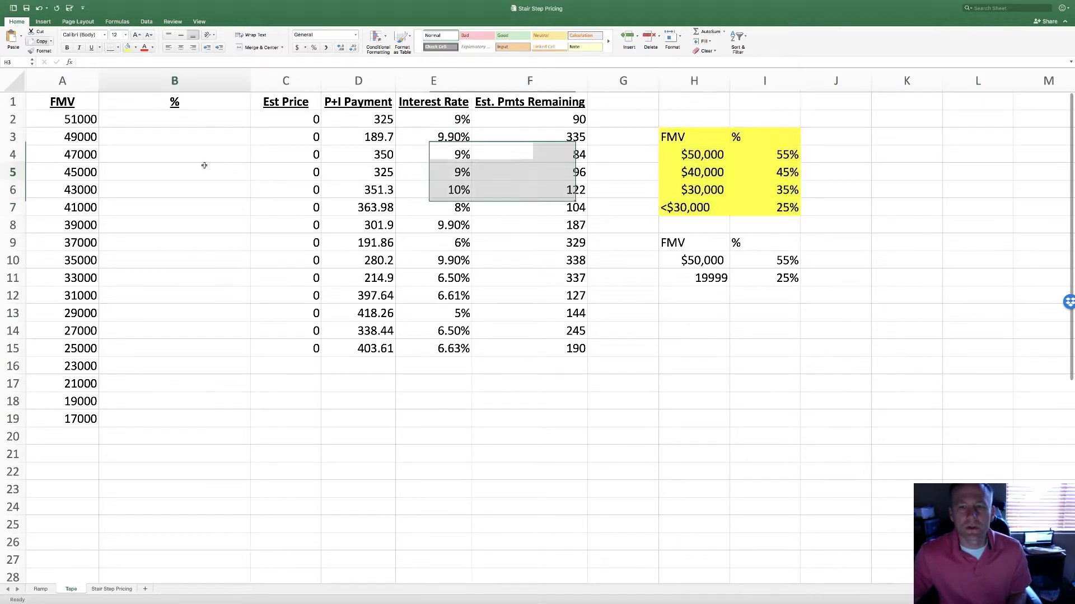
pyautogui.click(204, 172)
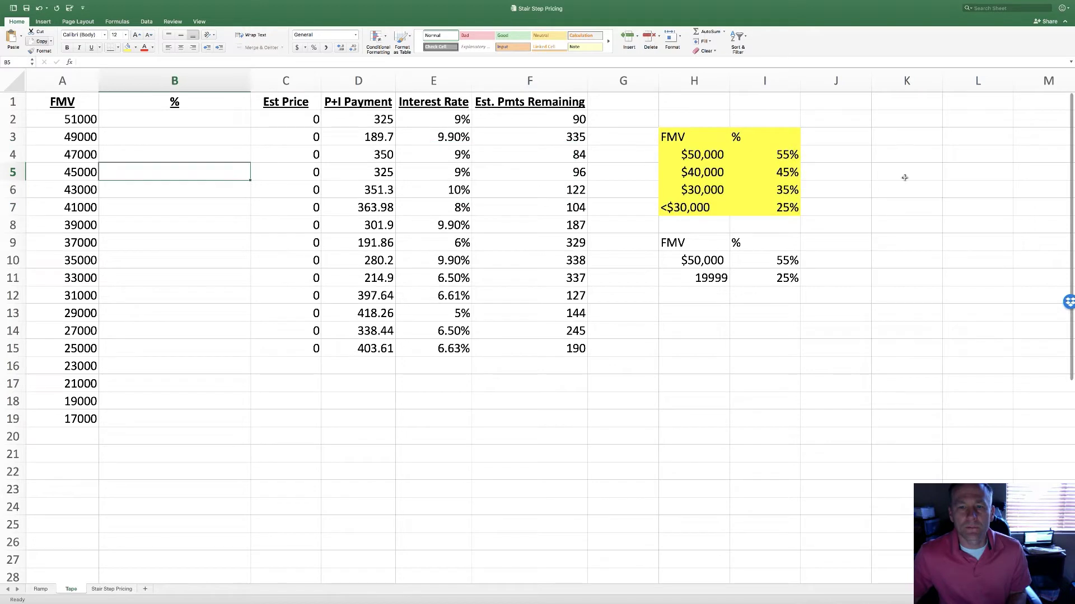
pyautogui.click(130, 117)
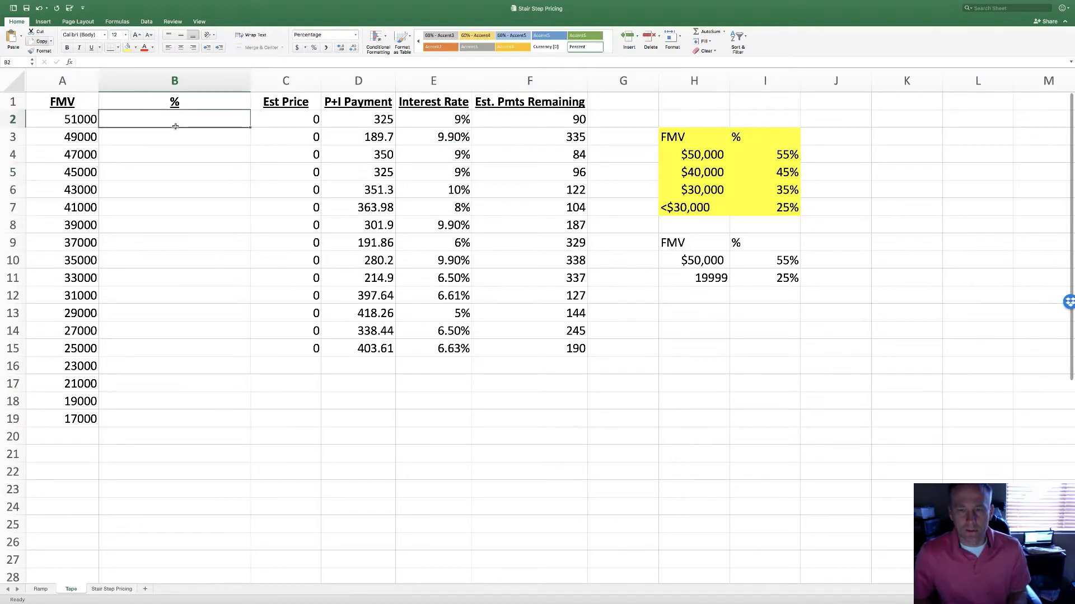
pyautogui.write('55')
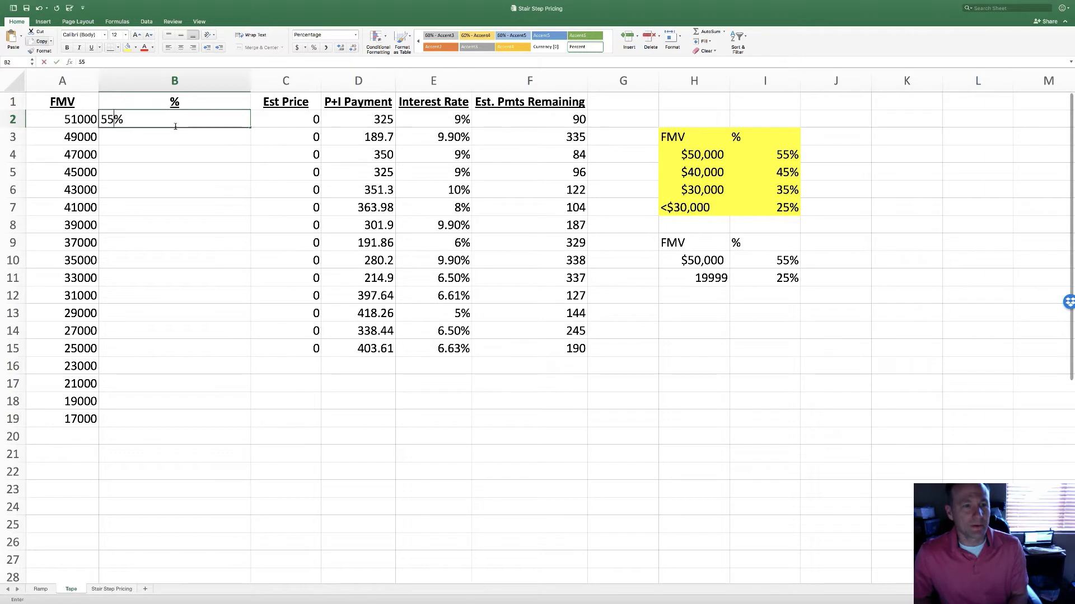
# Step: Enter 55% in B2, then 45% and 35% in the following rows down to B12
pyautogui.press('Return')
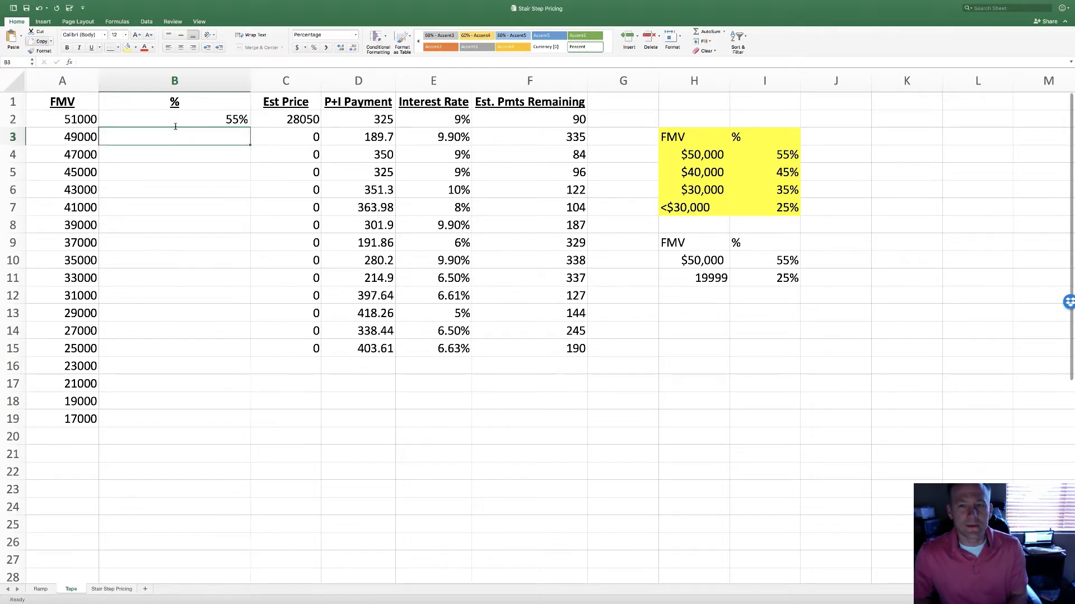
pyautogui.press('Down')
pyautogui.press('Down')
pyautogui.press('Up')
pyautogui.press('Up')
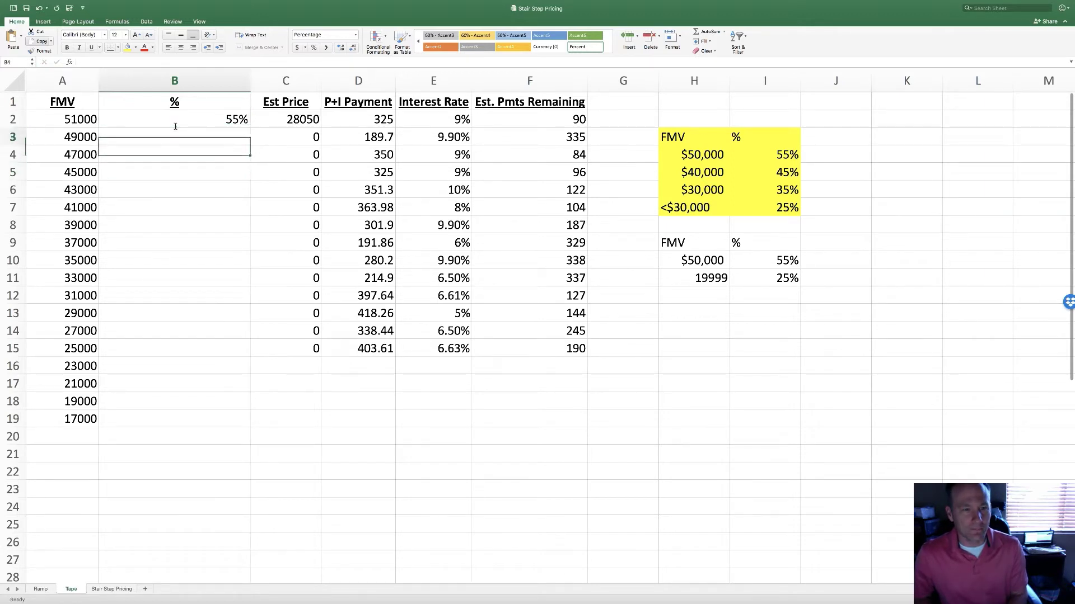
pyautogui.write('45')
pyautogui.press('Return')
pyautogui.write('45')
pyautogui.press('Return')
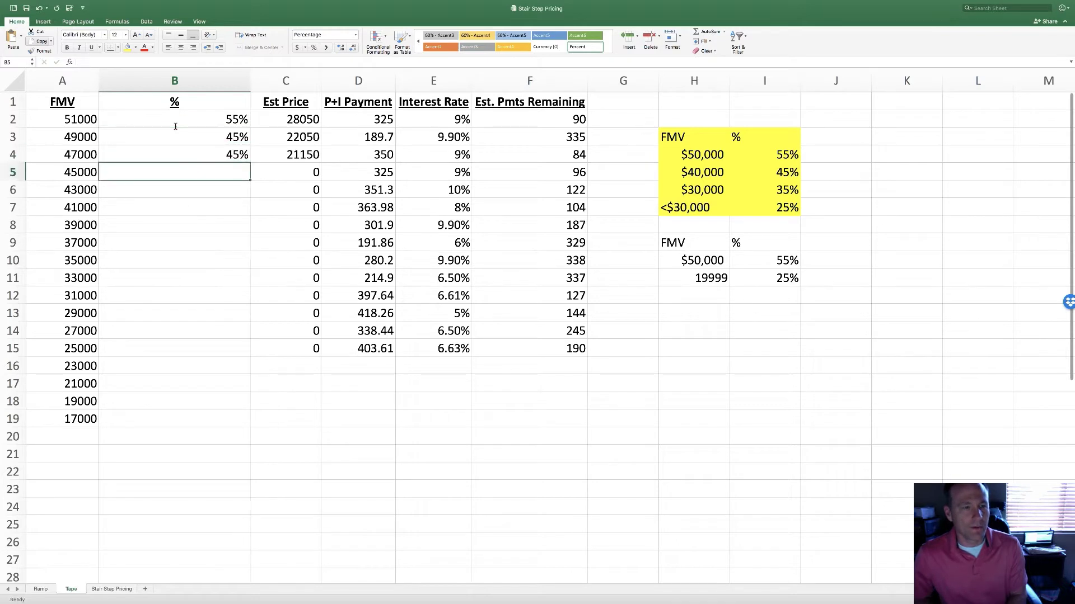
pyautogui.write('45')
pyautogui.press('Return')
pyautogui.write('45')
pyautogui.press('Return')
pyautogui.write('45')
pyautogui.press('Return')
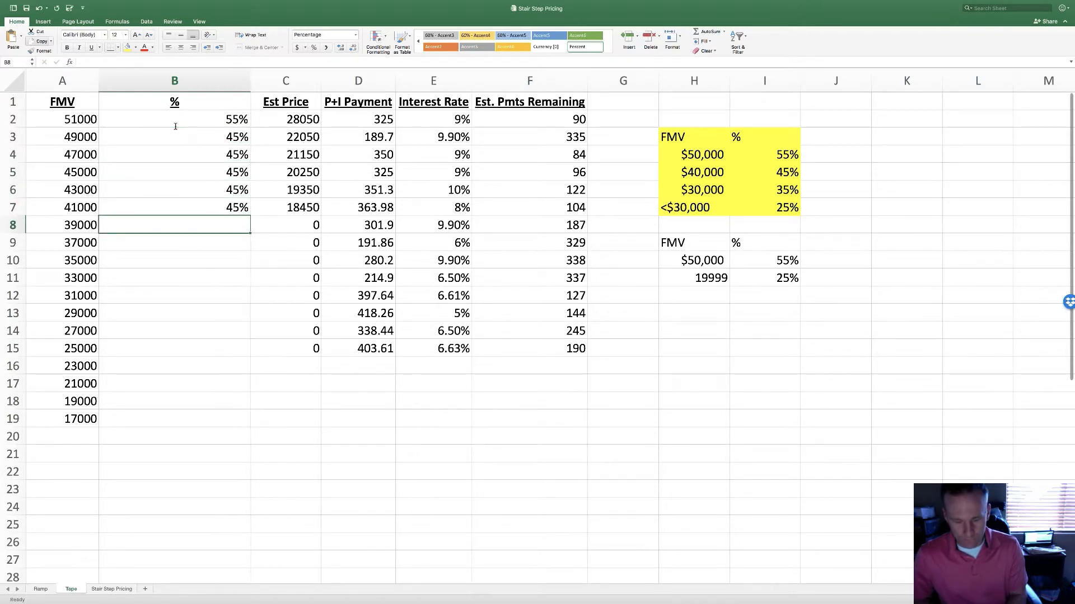
pyautogui.write('35')
pyautogui.press('Return')
pyautogui.write('35')
pyautogui.press('Return')
pyautogui.write('35')
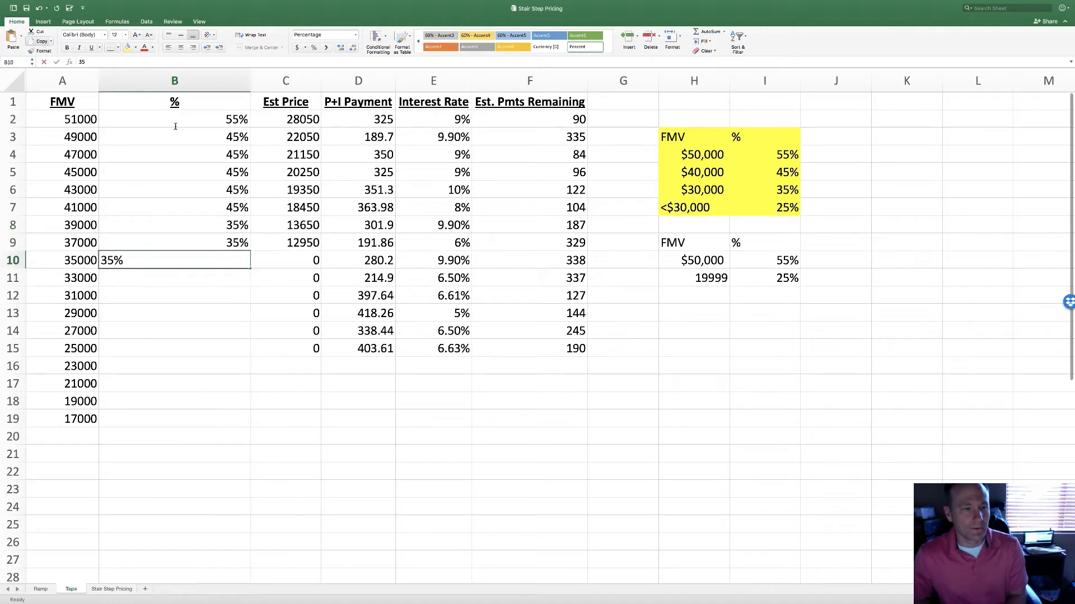
pyautogui.press('Return')
pyautogui.write('35')
pyautogui.press('Return')
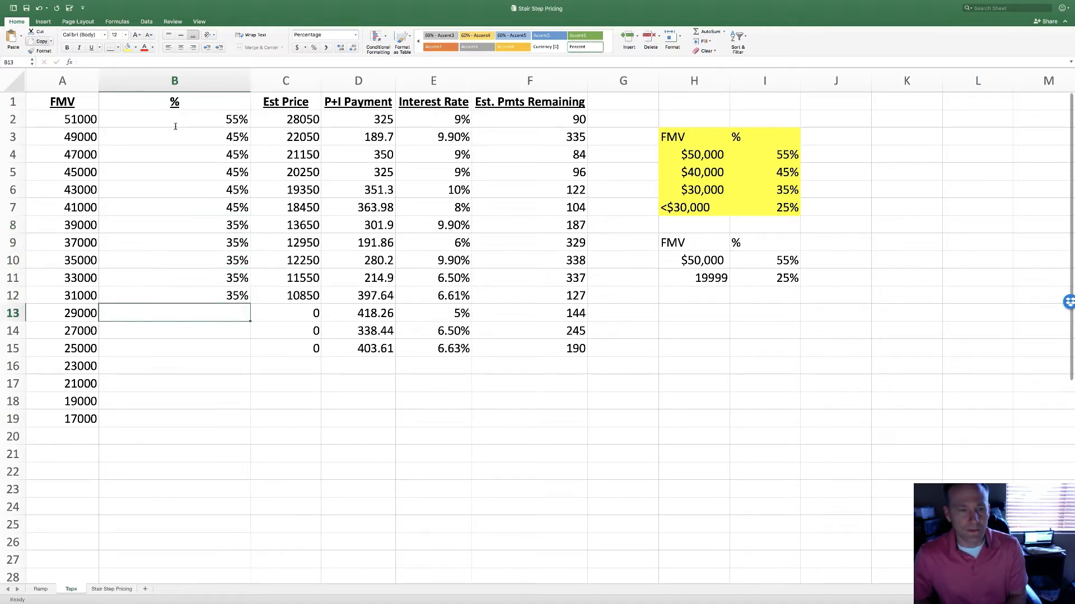
pyautogui.write('25')
# Step: Enter 25% in B13, fill it down to B19, and check against column A's FMVs
pyautogui.press('Return')
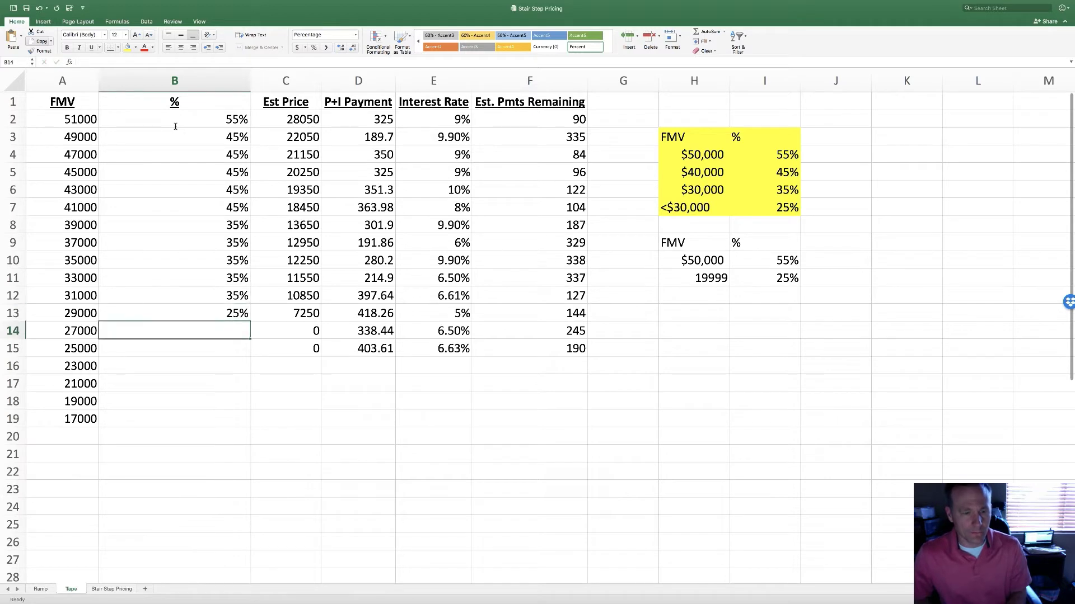
pyautogui.press('Up')
pyautogui.hotkey('shift', 'Down')
pyautogui.hotkey('shift', 'Down')
pyautogui.hotkey('shift', 'Down')
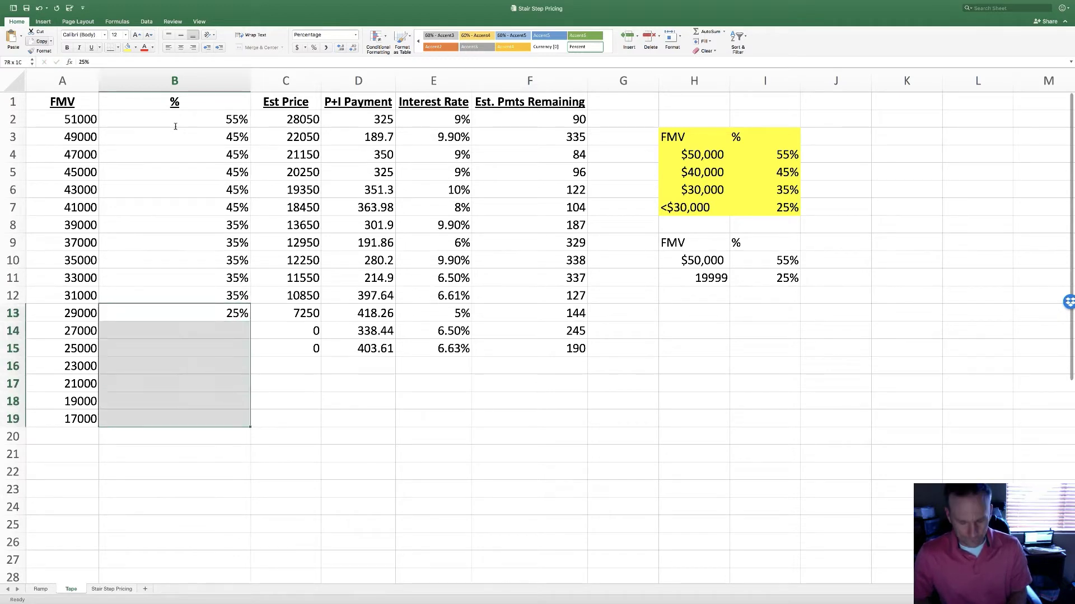
pyautogui.hotkey('ctrl', 'd')
pyautogui.press('Up')
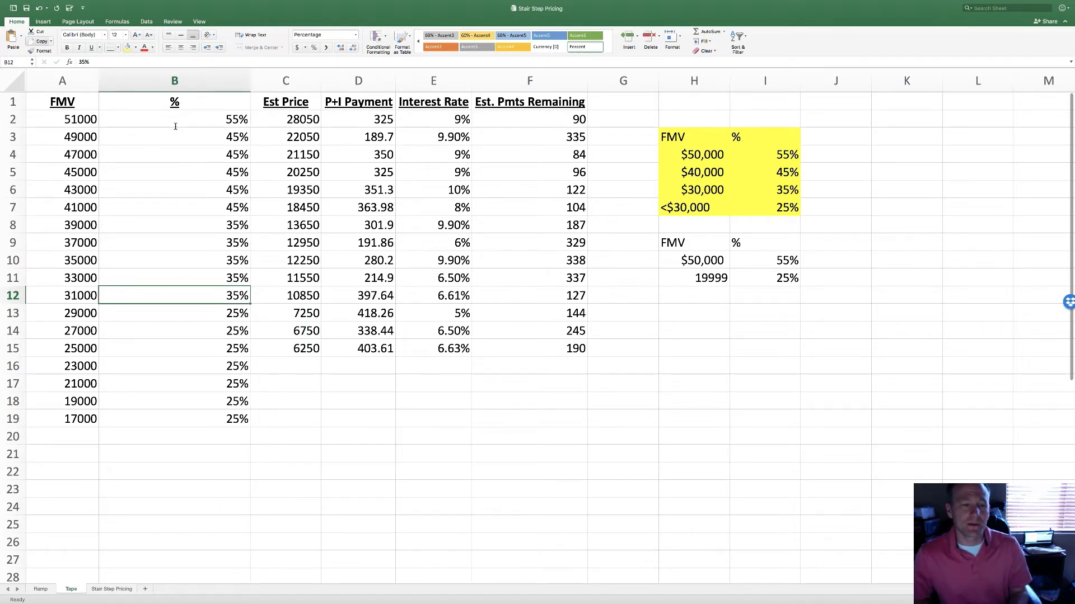
pyautogui.press('Left')
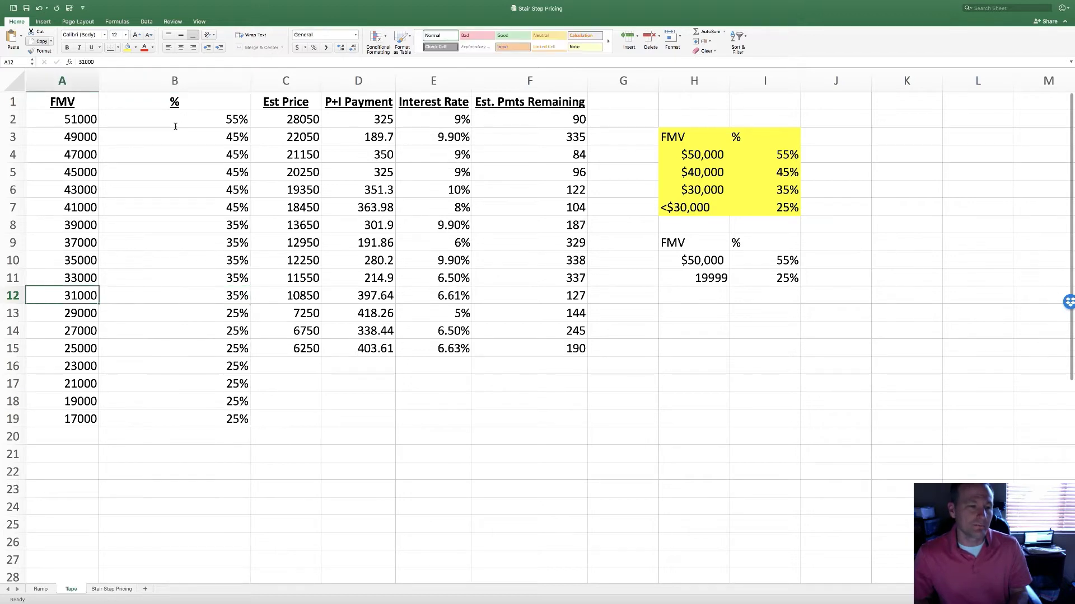
pyautogui.press('Up')
pyautogui.press('Up')
pyautogui.press('Down')
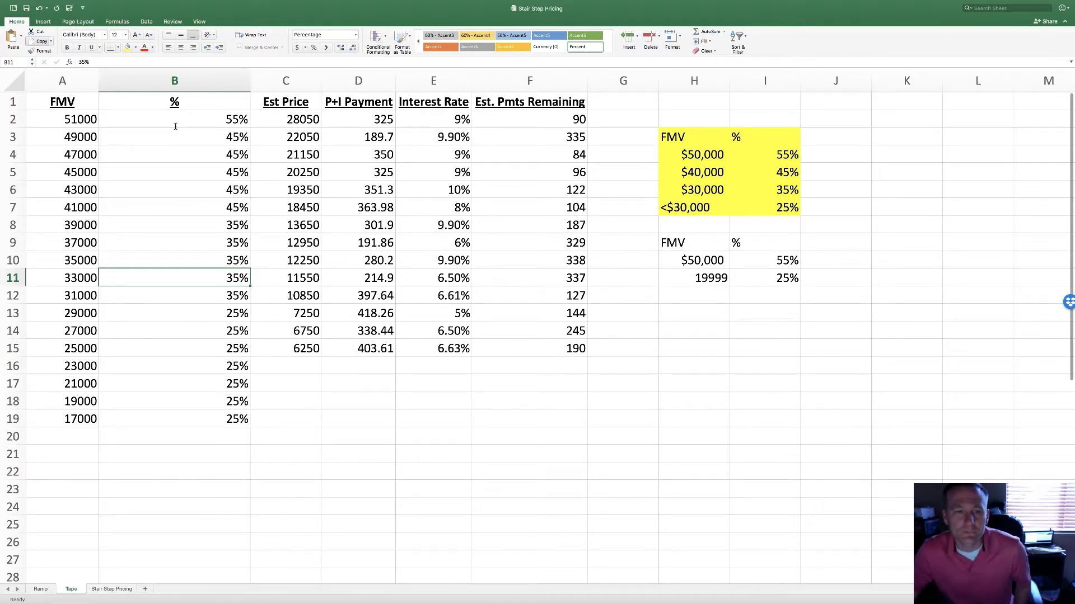
# Step: Delete the typed percentages from B3:B19 and return to cell B2
pyautogui.moveTo(181, 138); pyautogui.dragTo(205, 412)
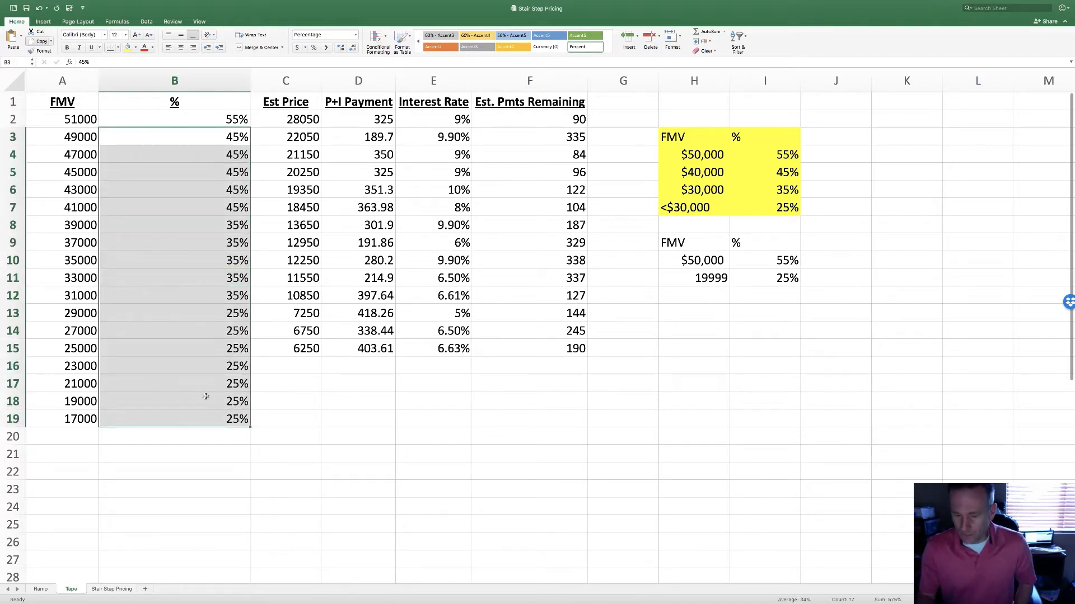
pyautogui.press('Delete')
pyautogui.press('Up')
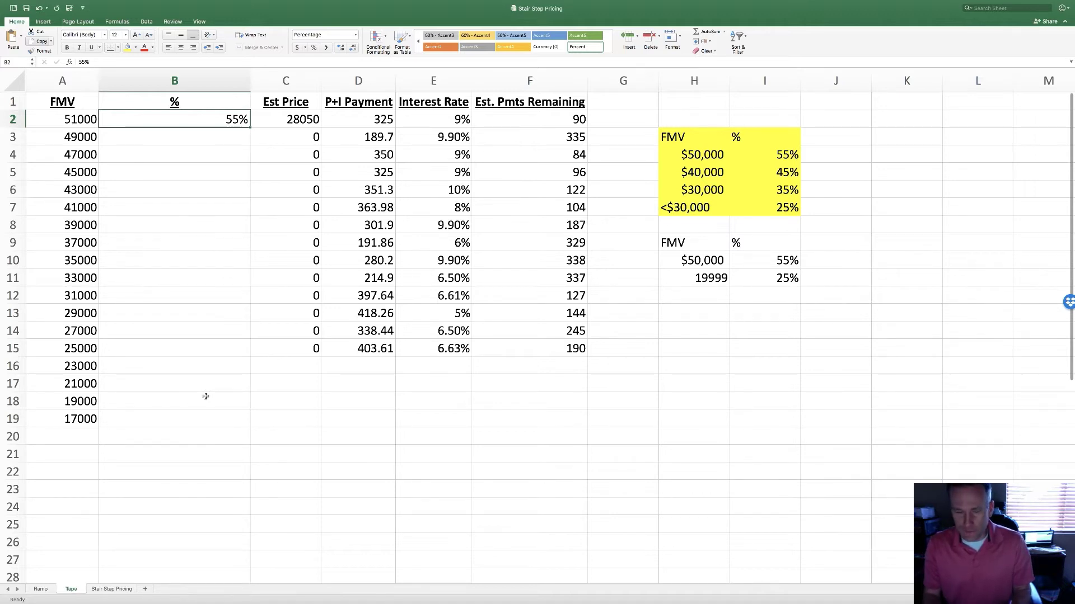
pyautogui.write('=')
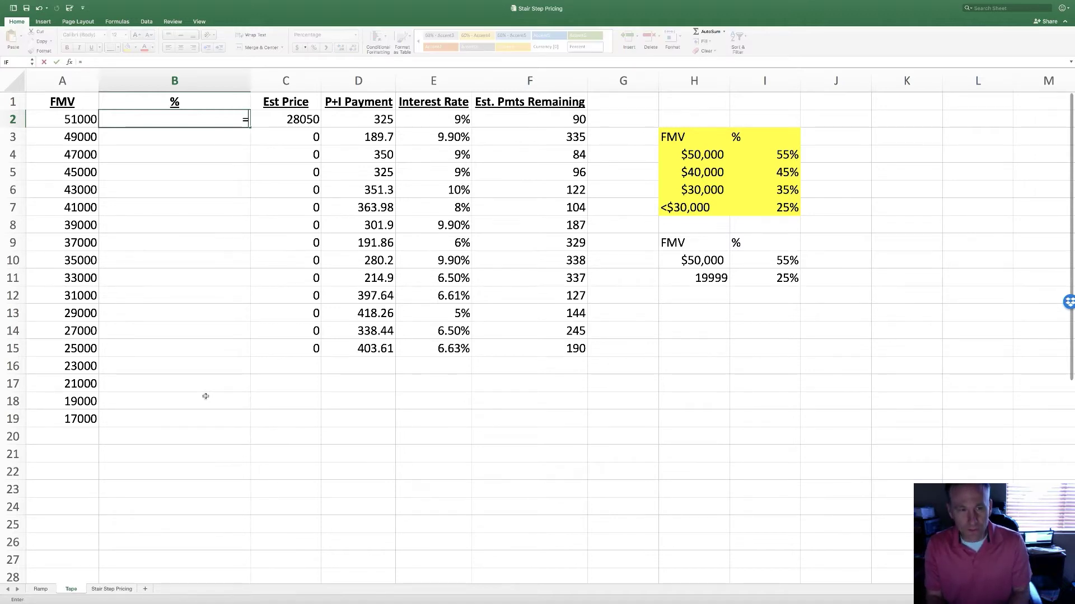
pyautogui.write('if(')
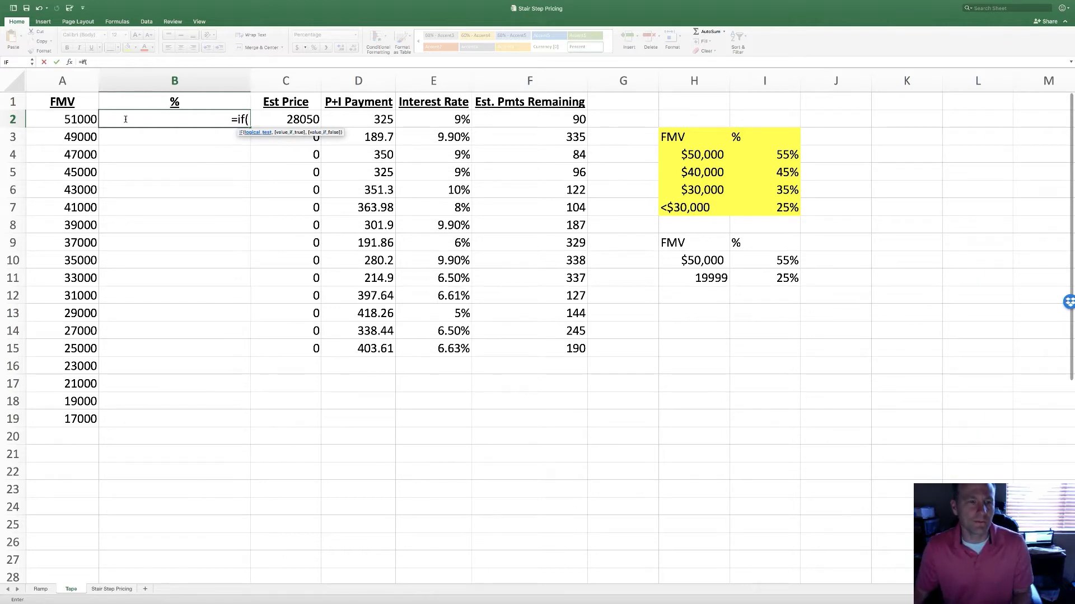
# Step: Finish B2's IF formula on A2 (55% or 45%), fill it down, then undo the fill
pyautogui.click(76, 120)
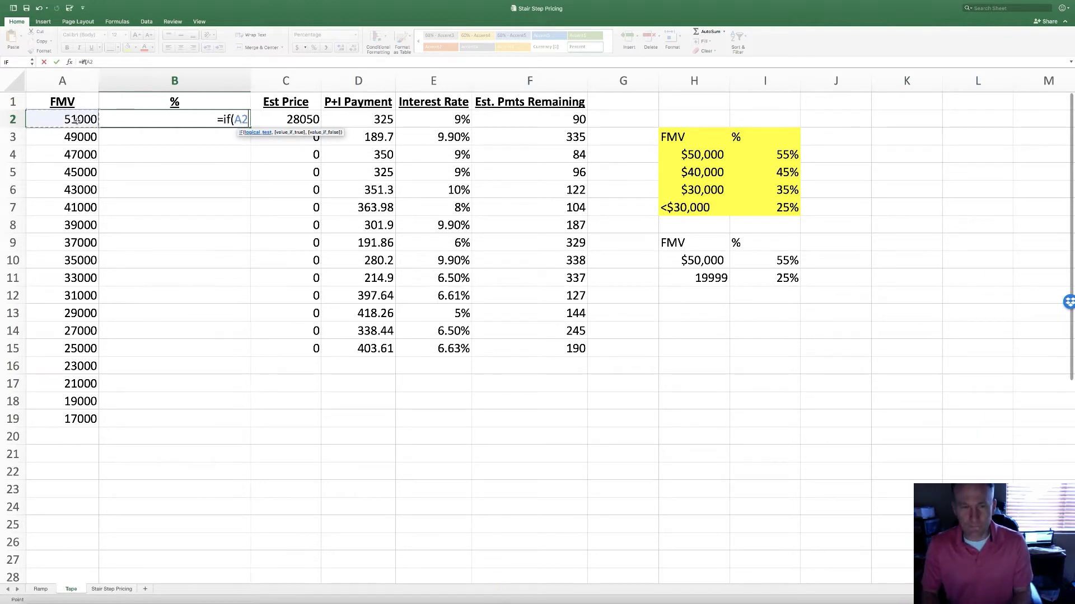
pyautogui.write('>')
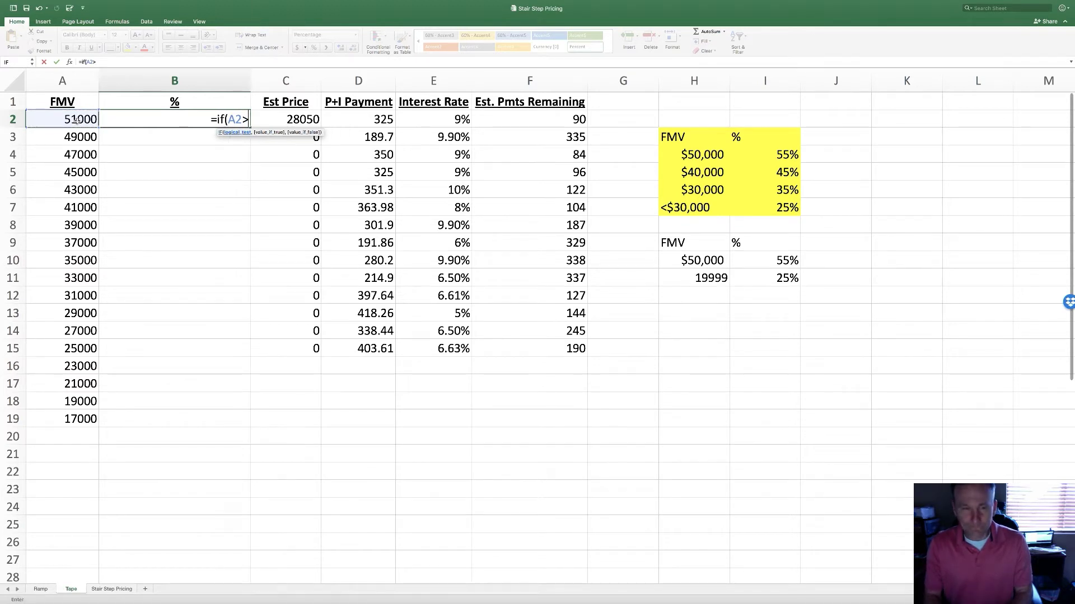
pyautogui.write('50000')
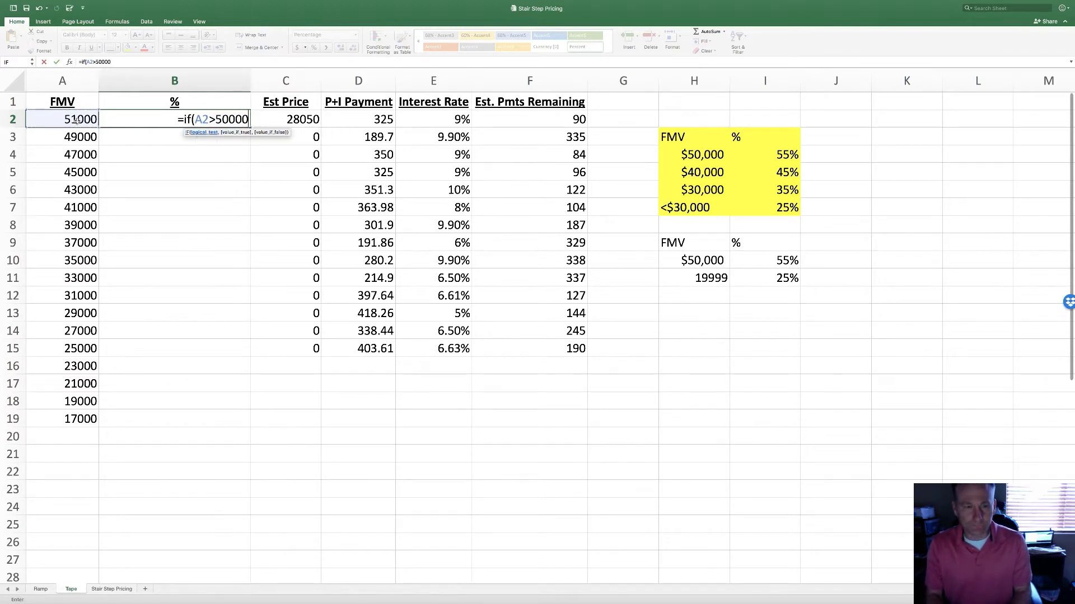
pyautogui.write(',55')
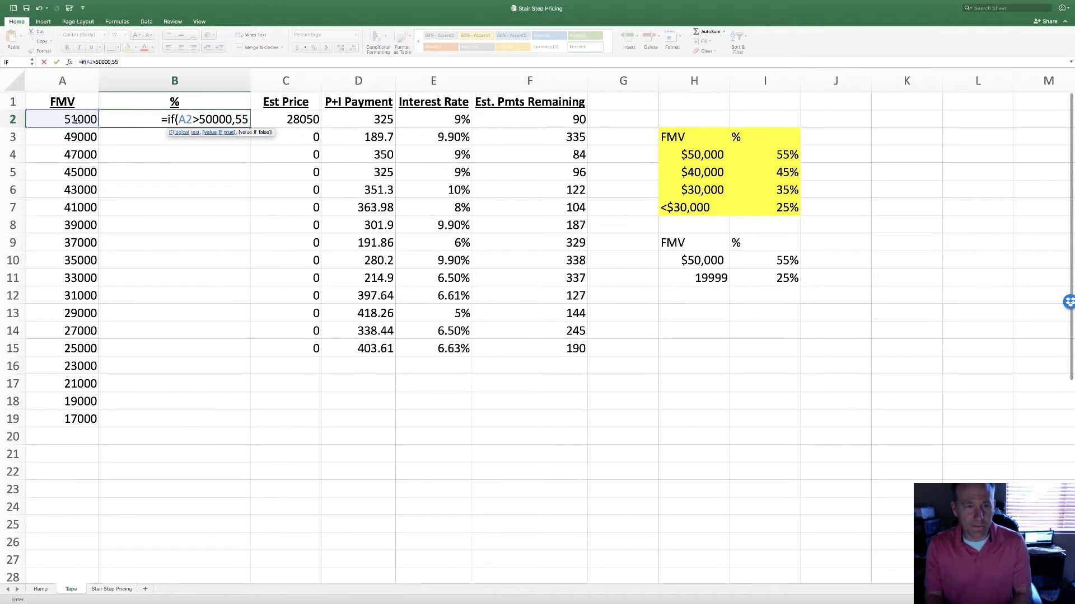
pyautogui.write('%')
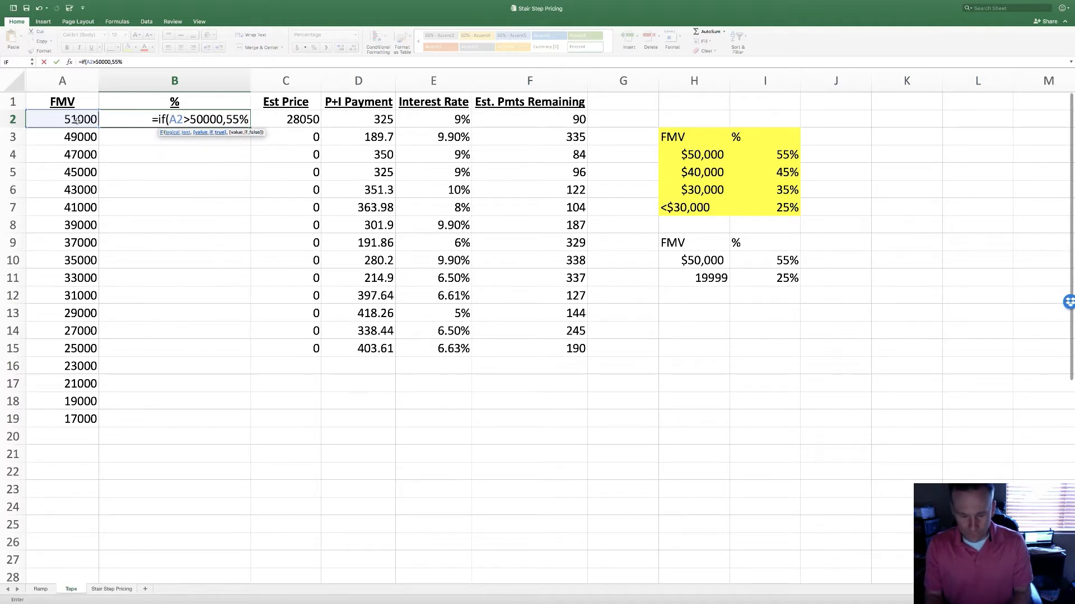
pyautogui.write(',45%')
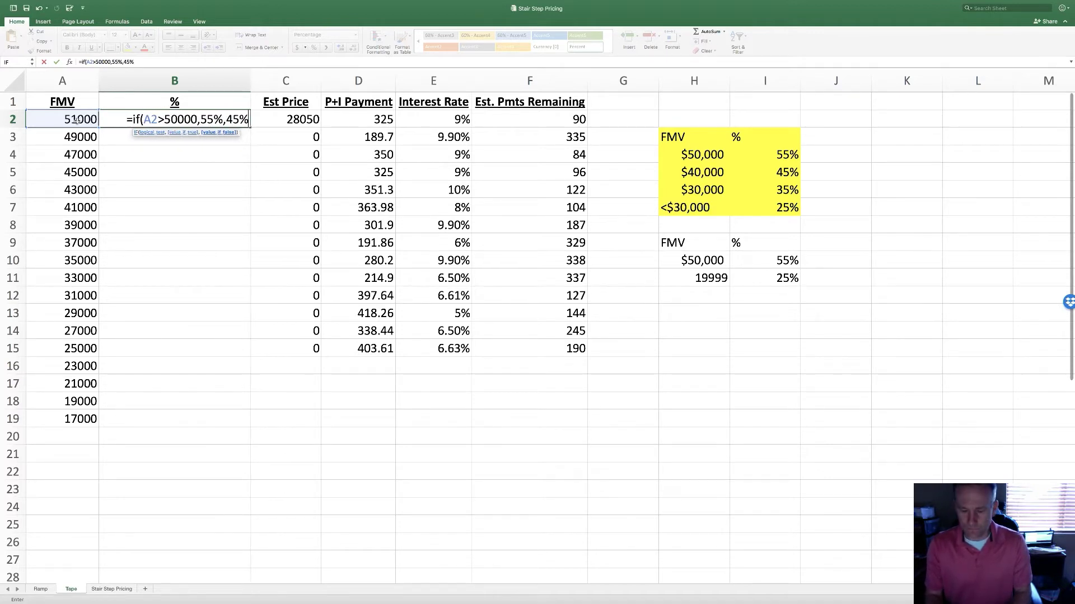
pyautogui.write(')')
pyautogui.press('Return')
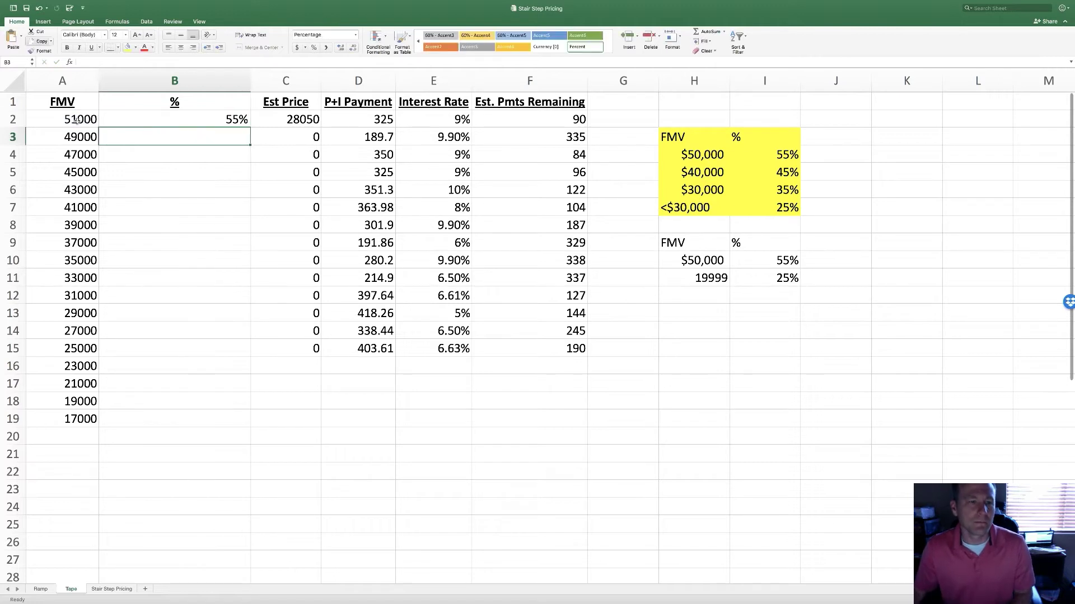
pyautogui.click(147, 122)
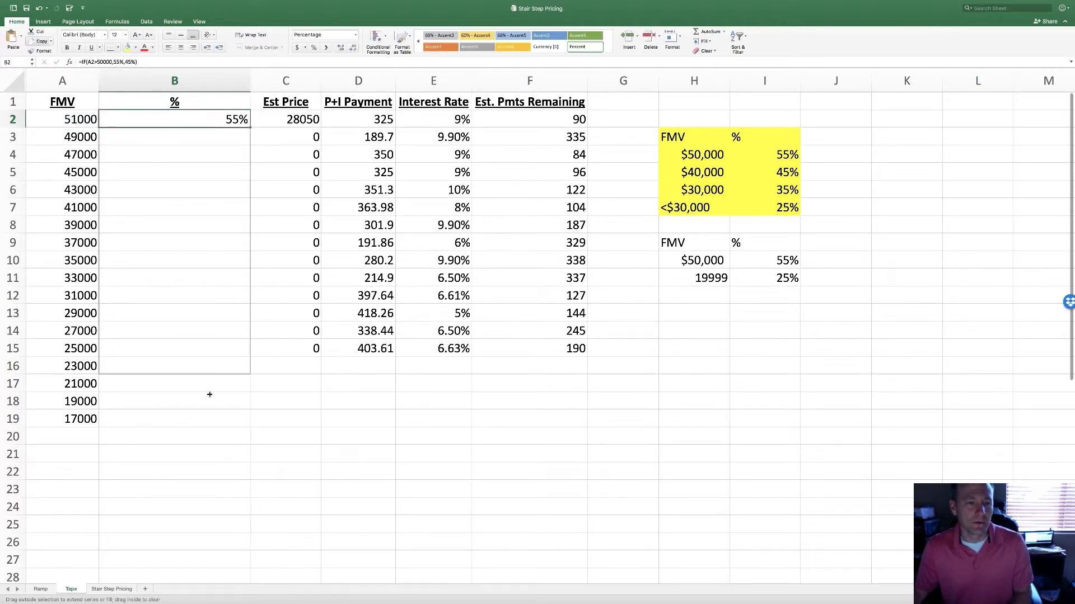
pyautogui.moveTo(250, 127); pyautogui.dragTo(250, 420)
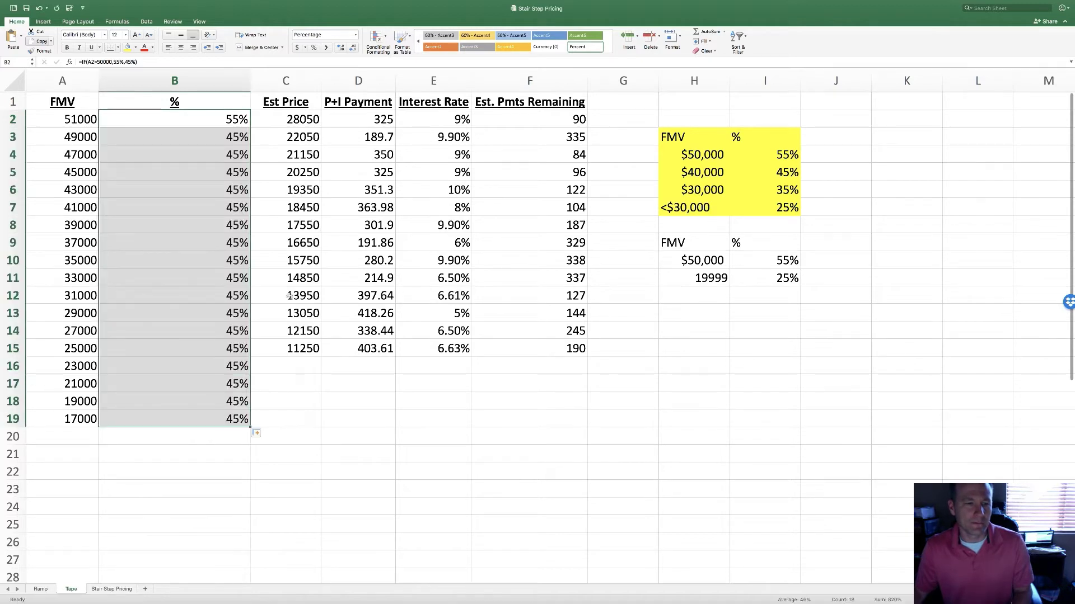
pyautogui.click(218, 225)
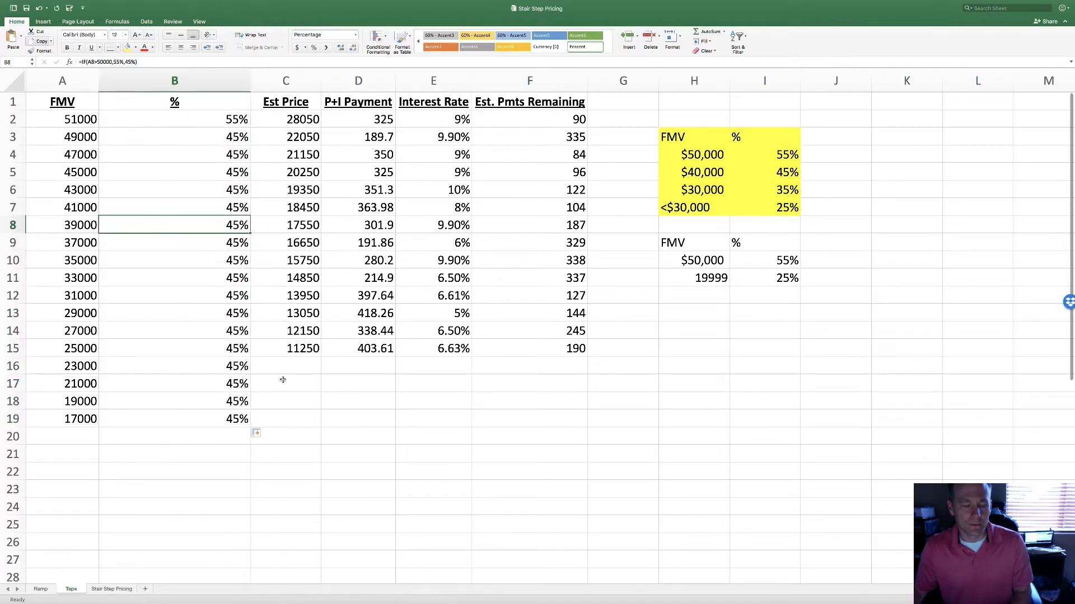
pyautogui.hotkey('ctrl', 'z')
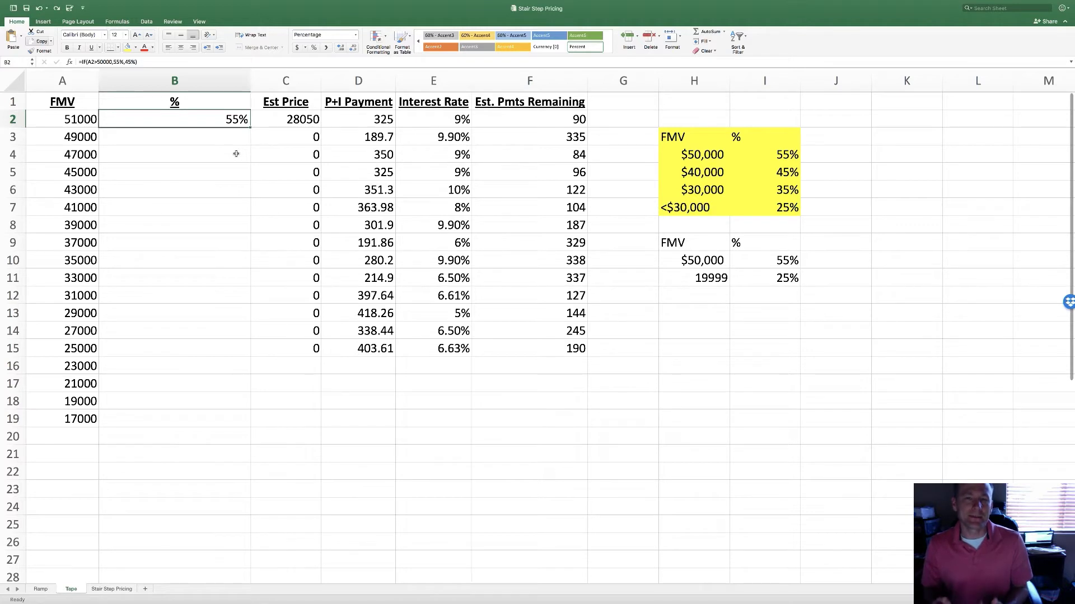
# Step: Replace B2's 45% result with IF(A2>40000,45%,IF(A2>30000,35%,25%))
pyautogui.doubleClick(194, 121)
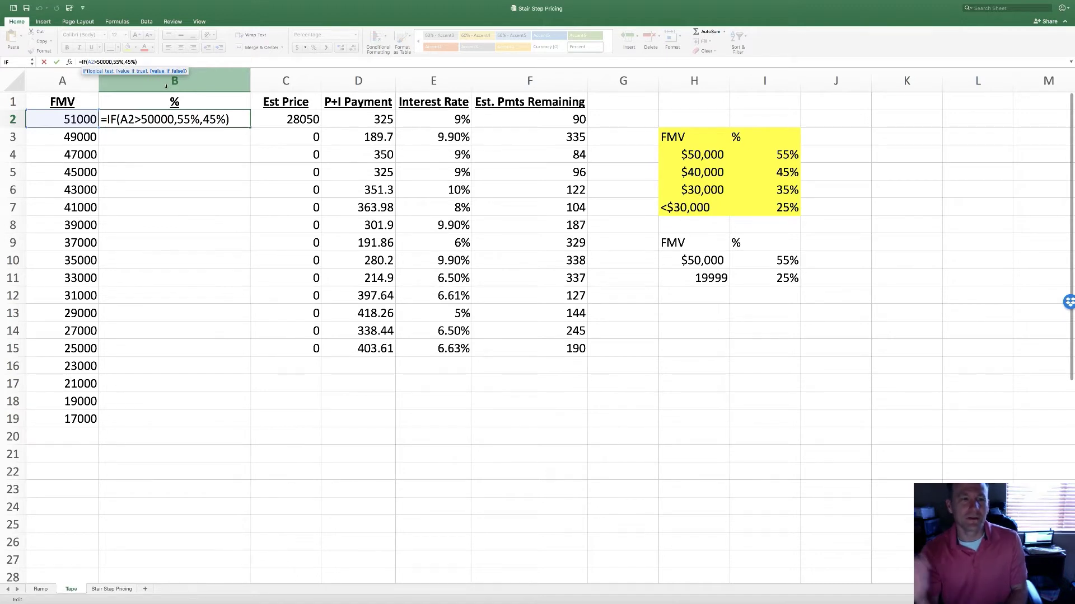
pyautogui.press('BackSpace')
pyautogui.press('BackSpace')
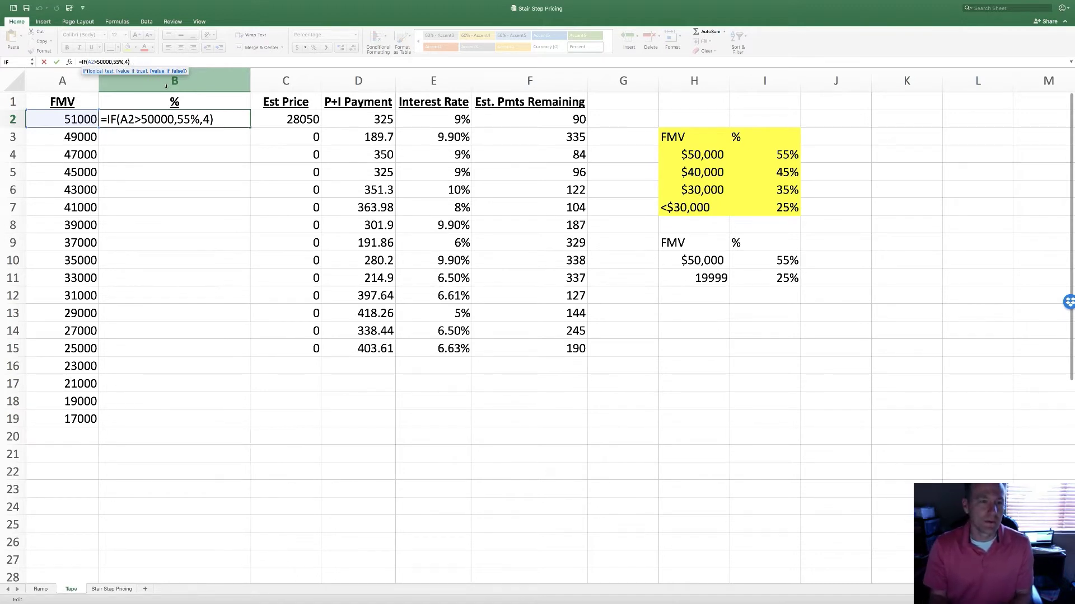
pyautogui.press('BackSpace')
pyautogui.write('if')
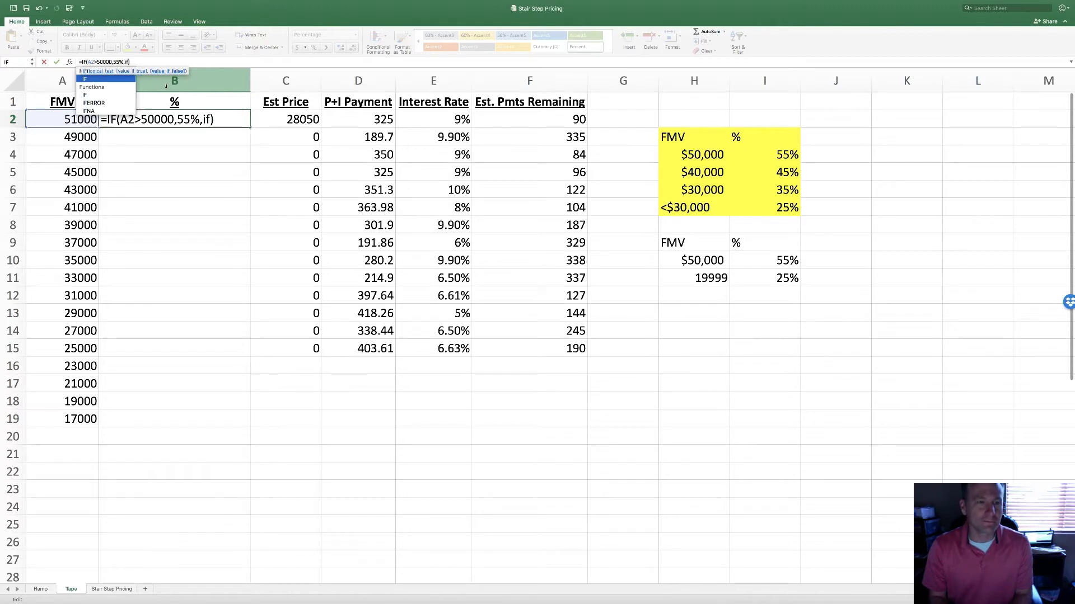
pyautogui.write('(')
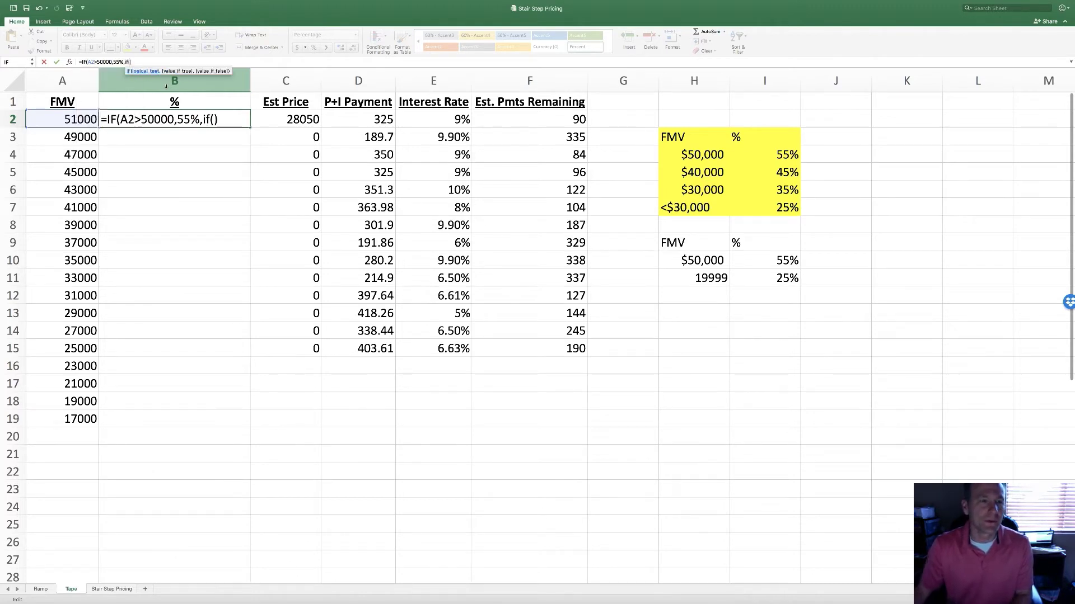
pyautogui.write('A2')
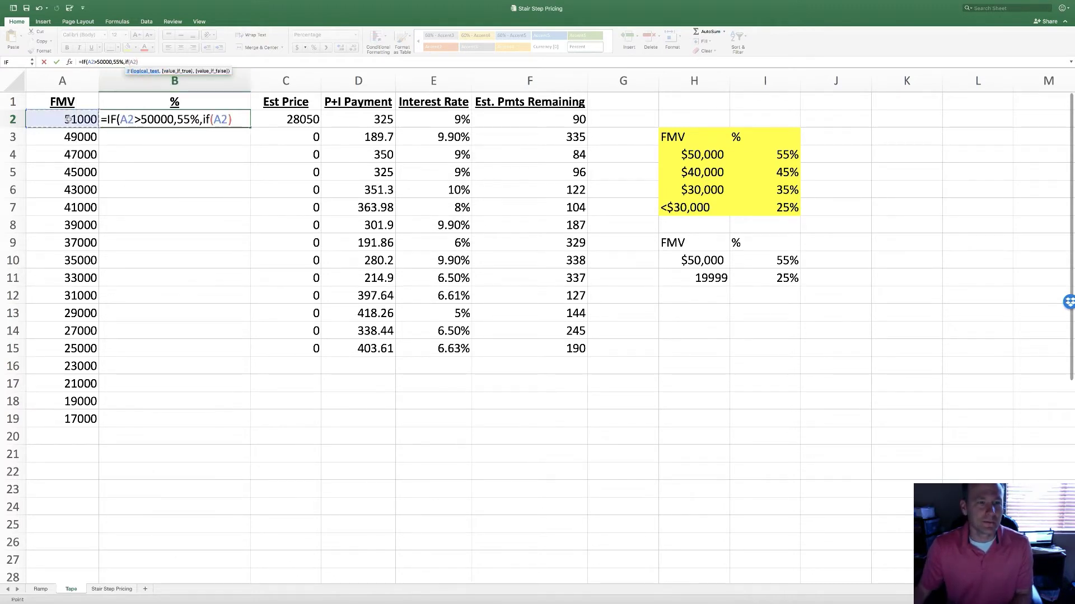
pyautogui.write('>')
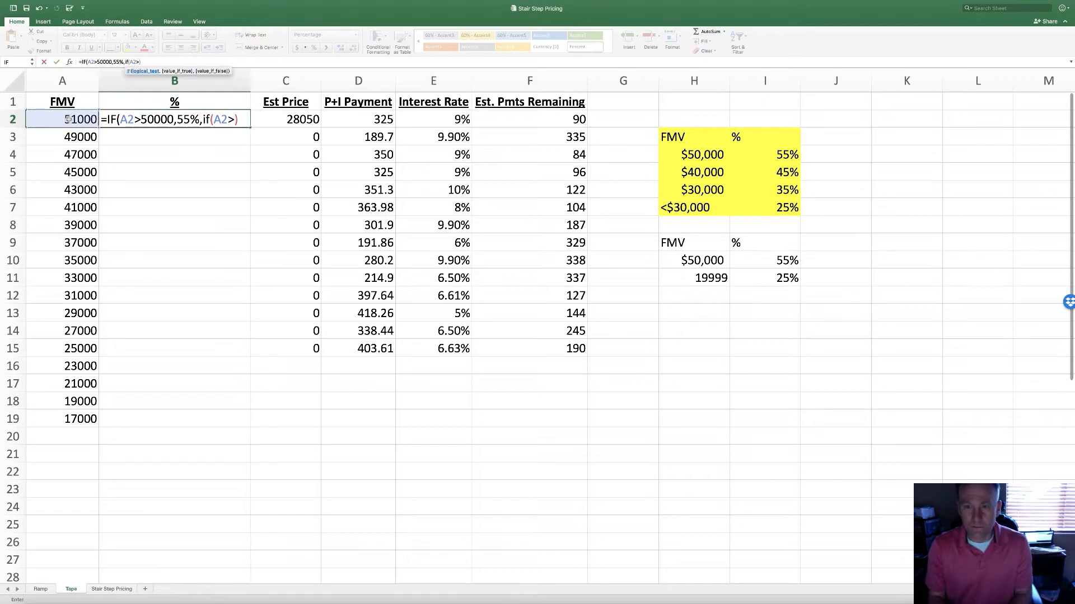
pyautogui.write('40000')
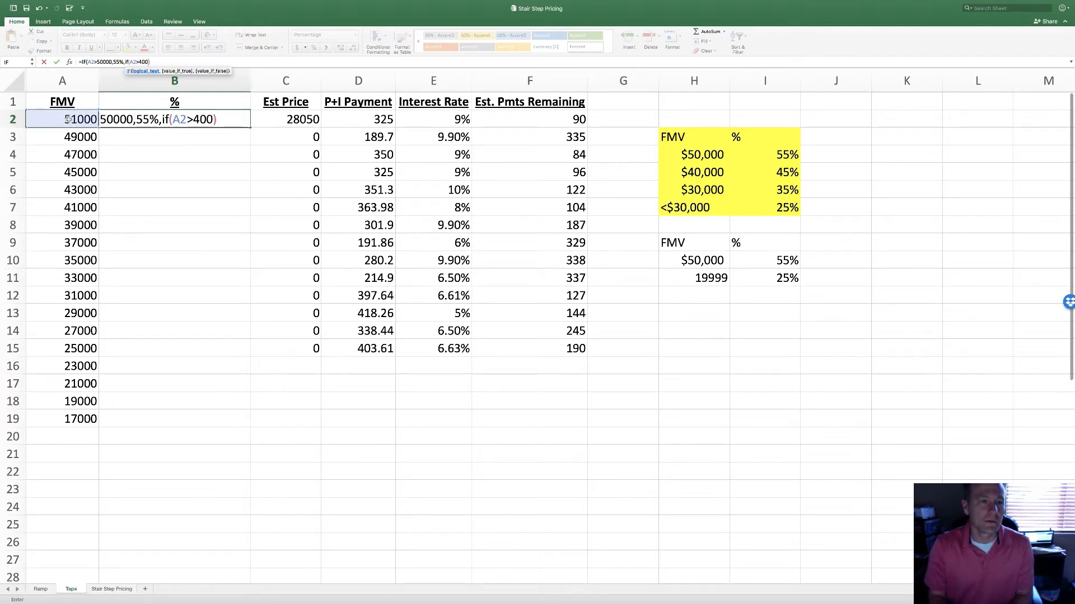
pyautogui.write(',45%')
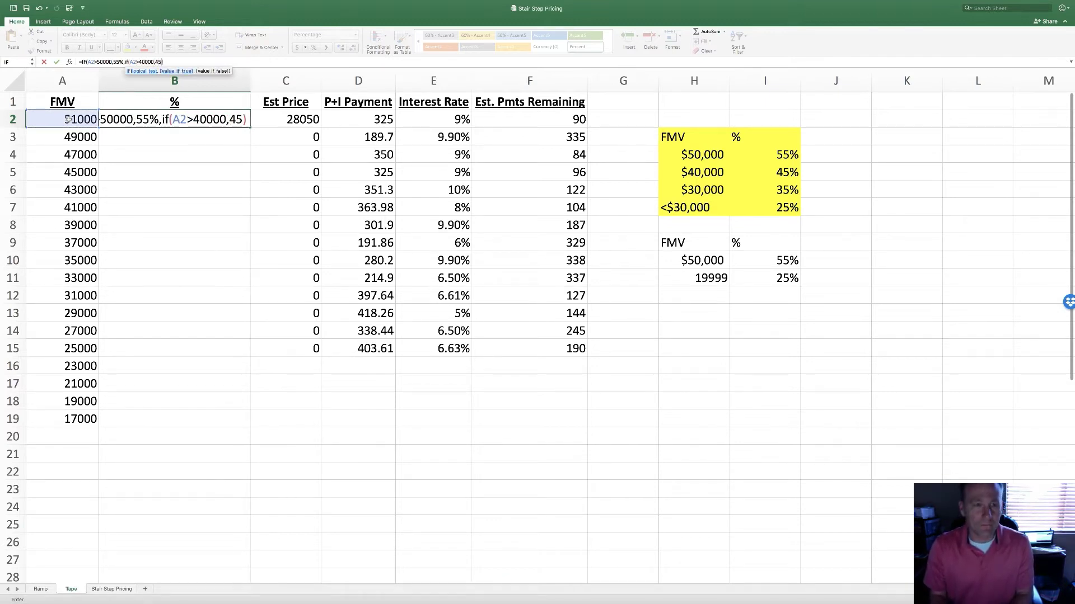
pyautogui.write(',')
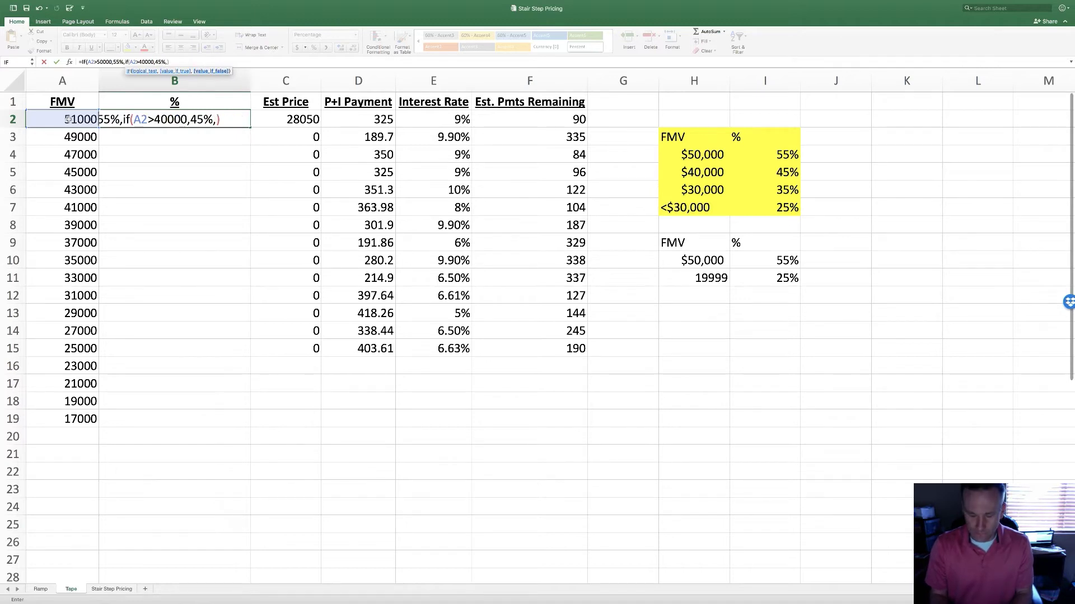
pyautogui.write('if(')
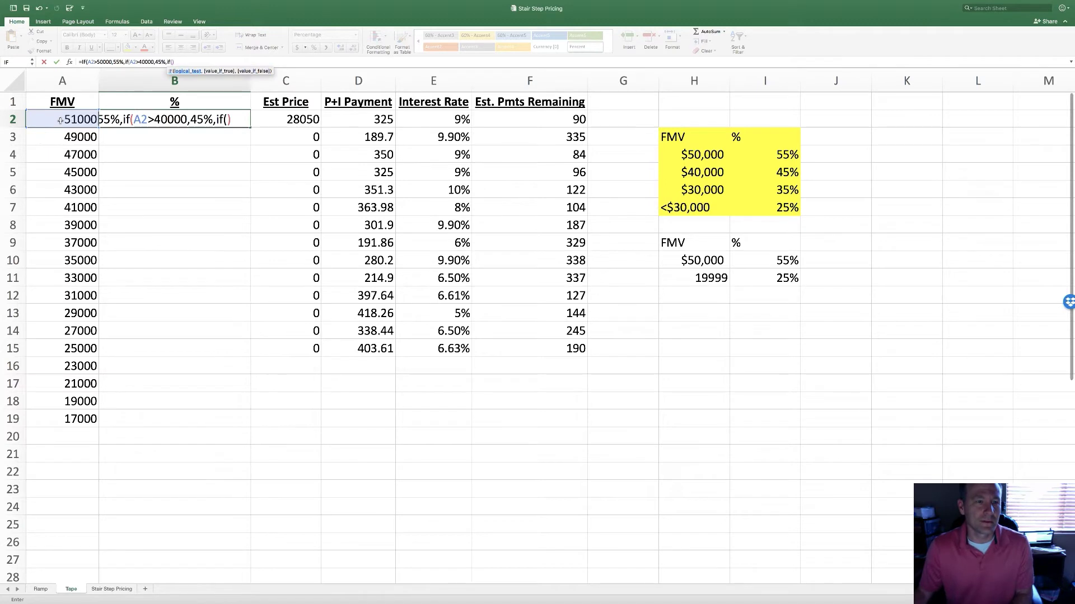
pyautogui.click(60, 119)
pyautogui.write(',')
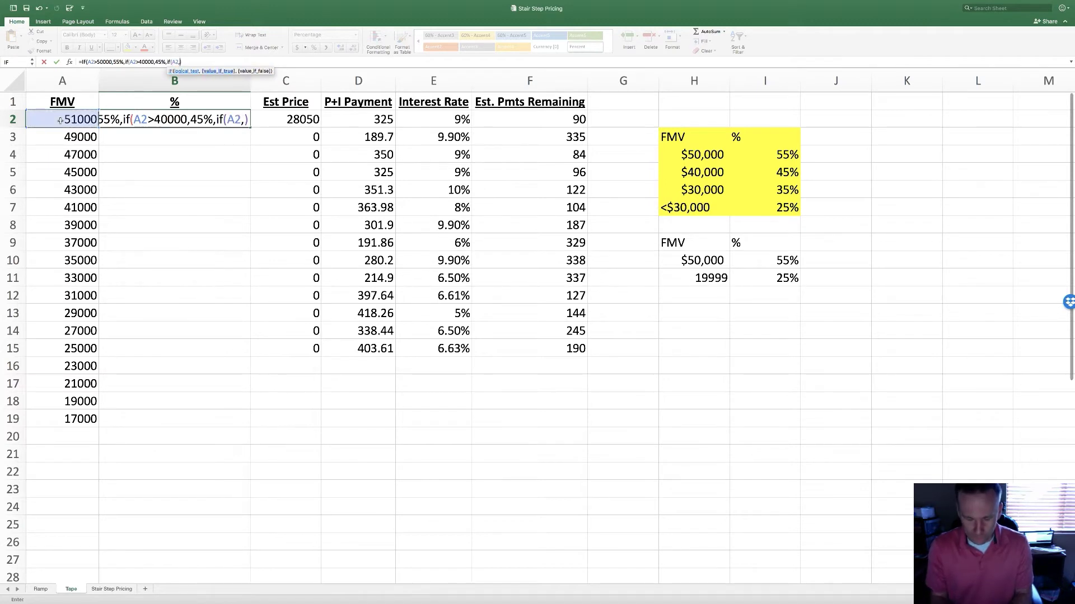
pyautogui.press('BackSpace')
pyautogui.write('>')
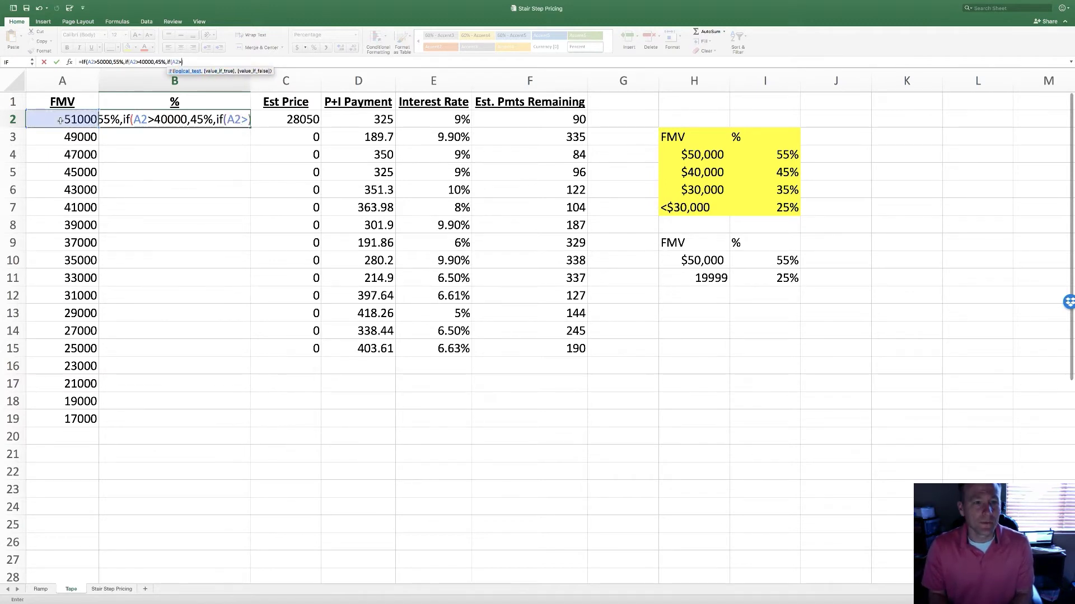
pyautogui.write('30000')
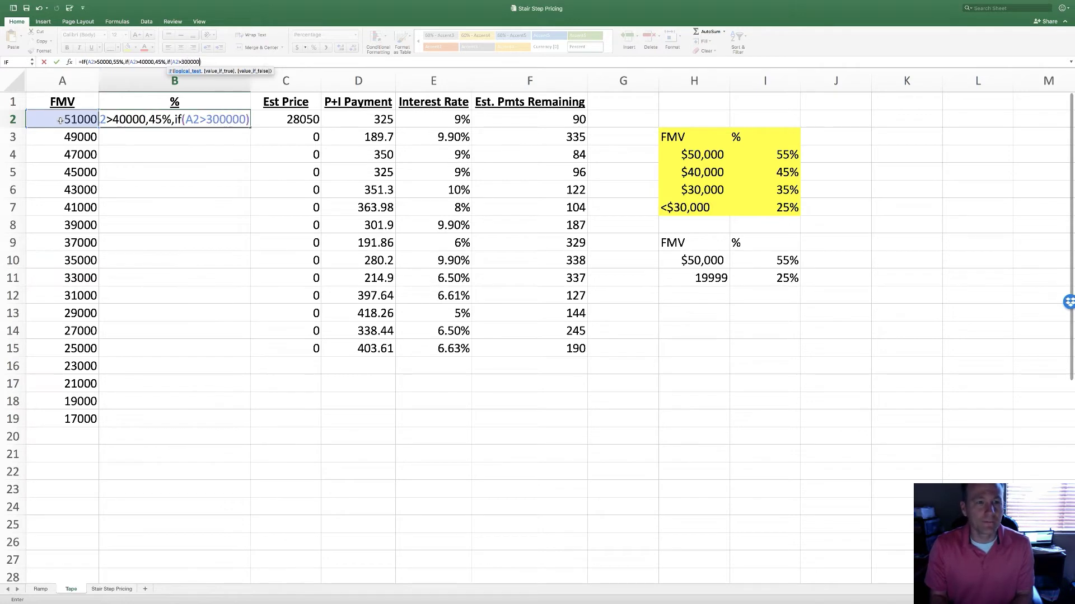
pyautogui.write(',')
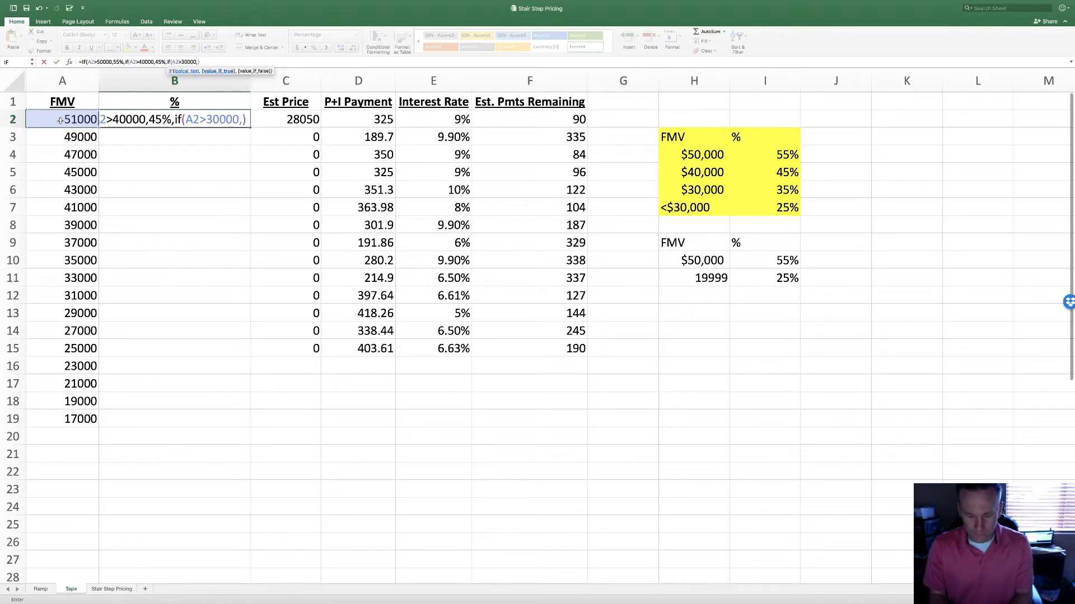
pyautogui.write('35%')
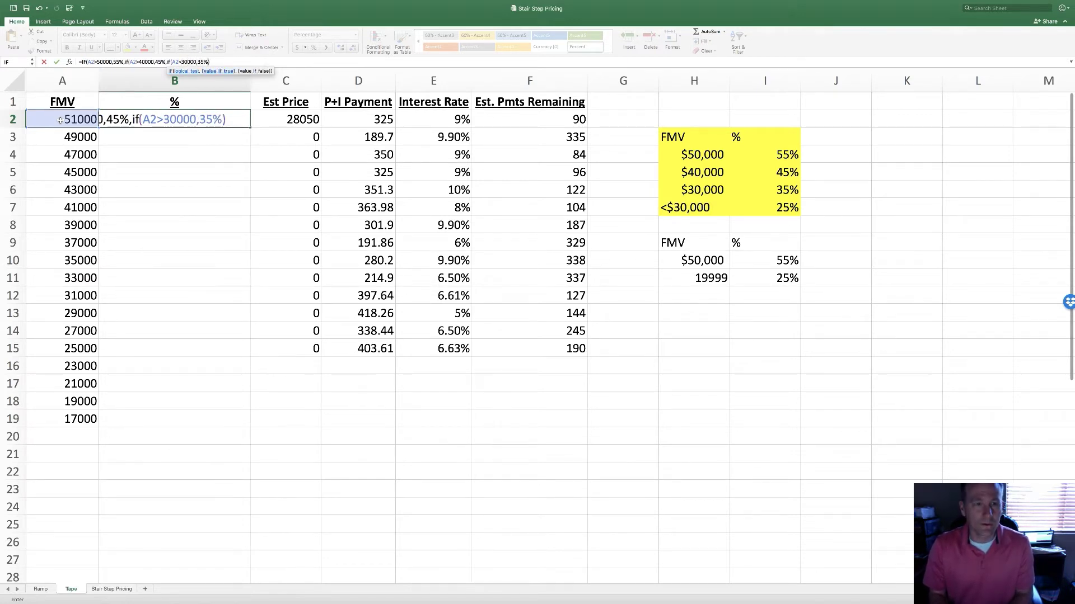
pyautogui.write(',25%')
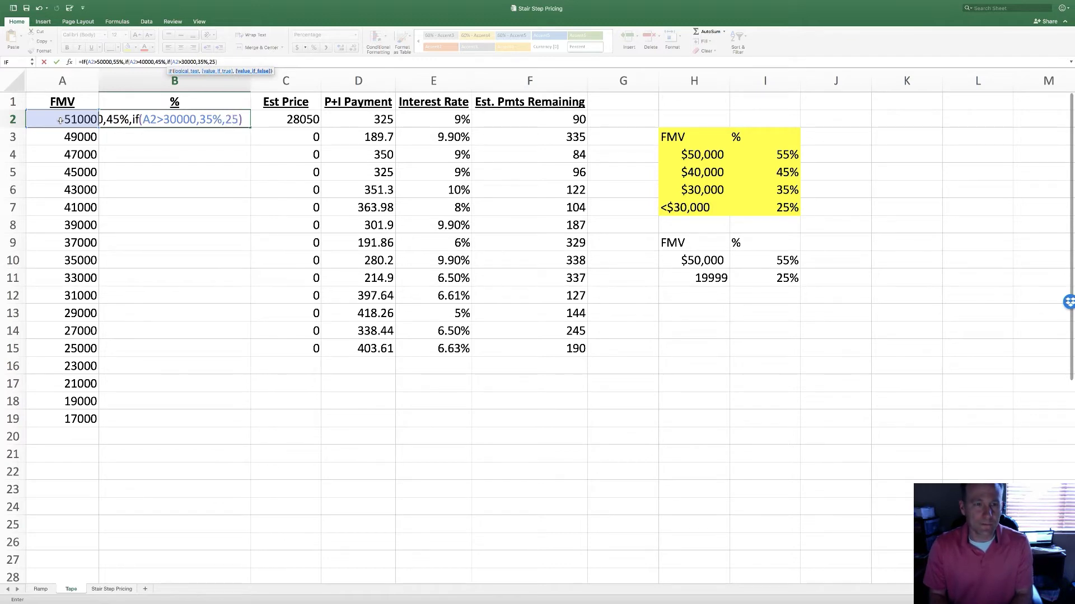
pyautogui.write('))')
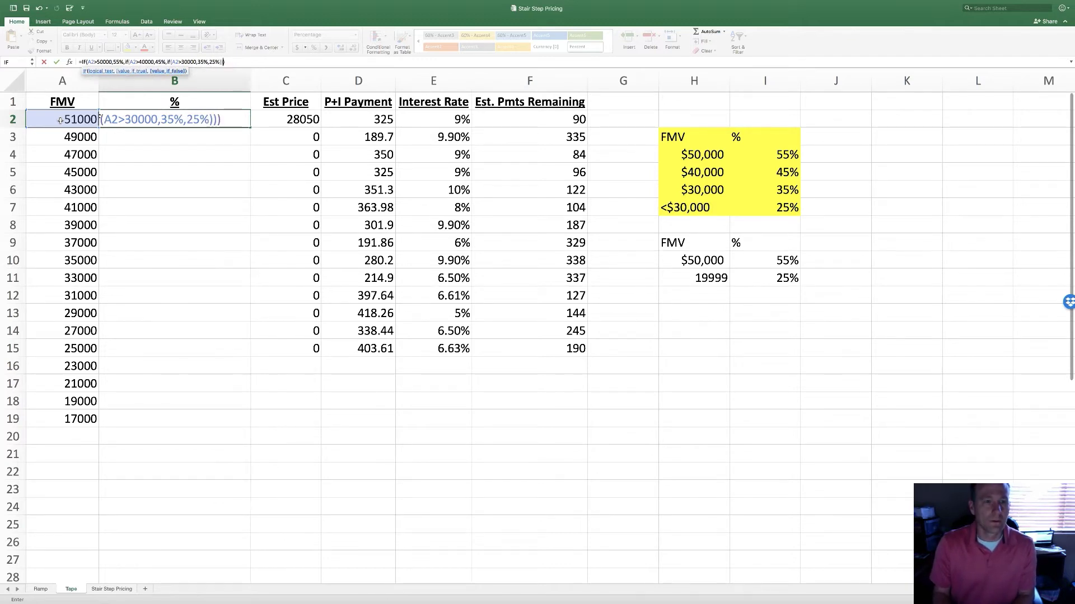
pyautogui.press('Return')
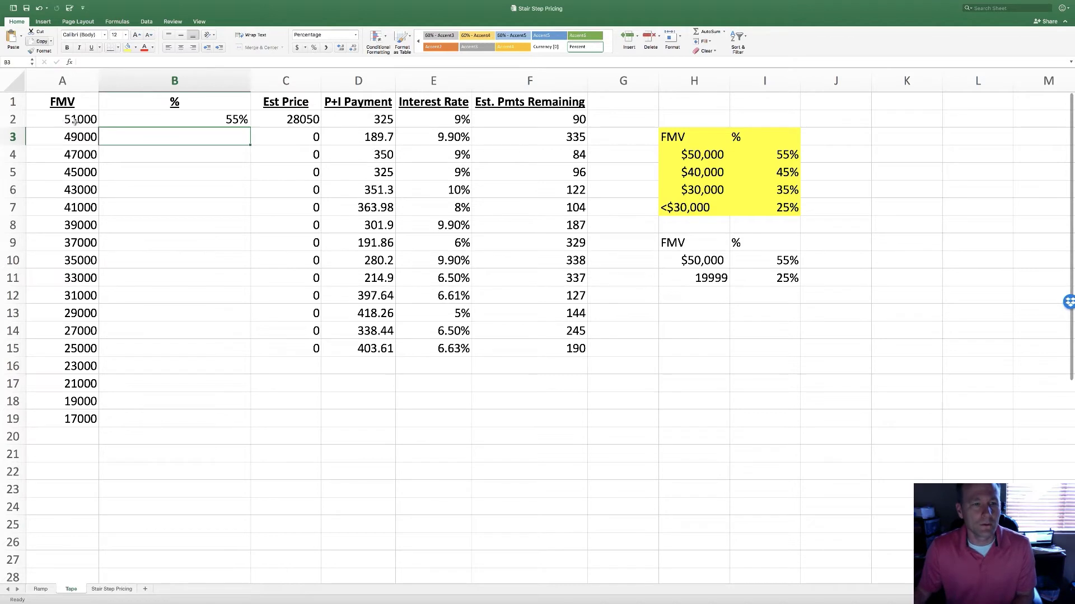
pyautogui.click(131, 122)
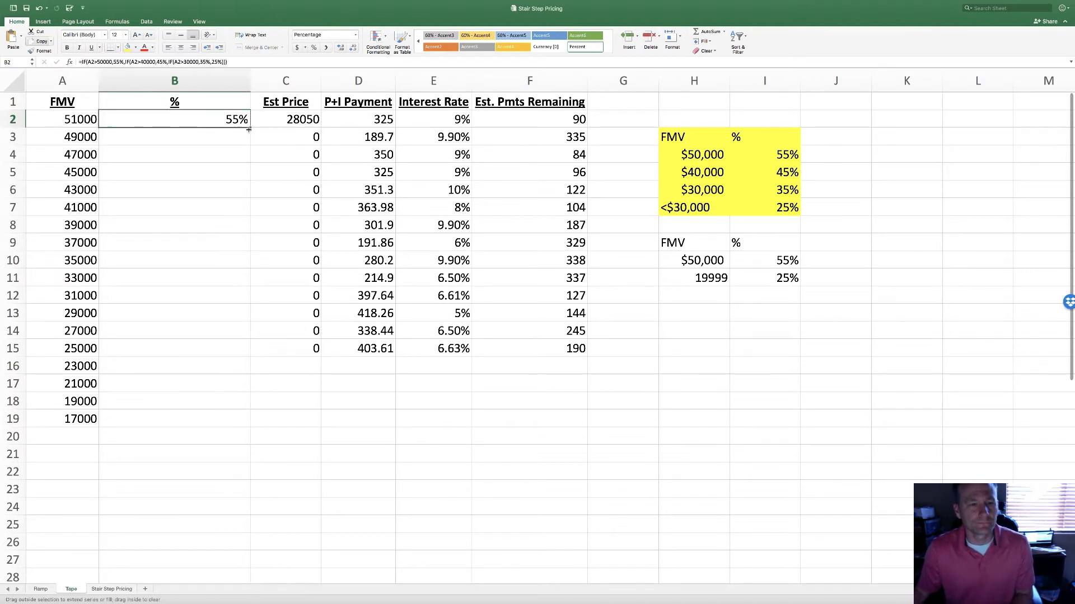
# Step: Drag the nested IF formula from B2 down to B19
pyautogui.moveTo(249, 128); pyautogui.dragTo(250, 420)
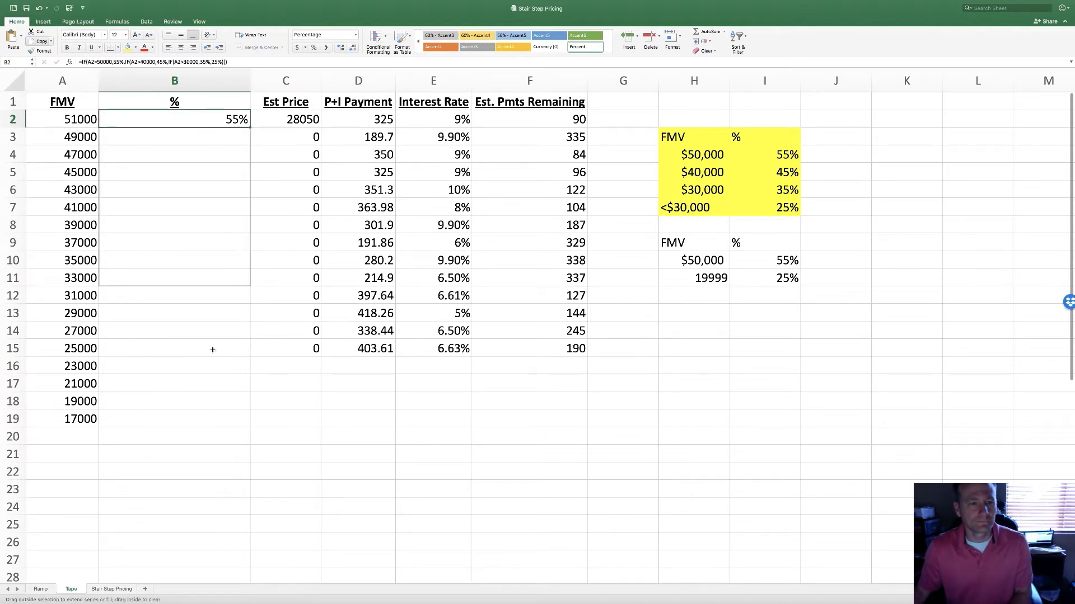
pyautogui.click(226, 156)
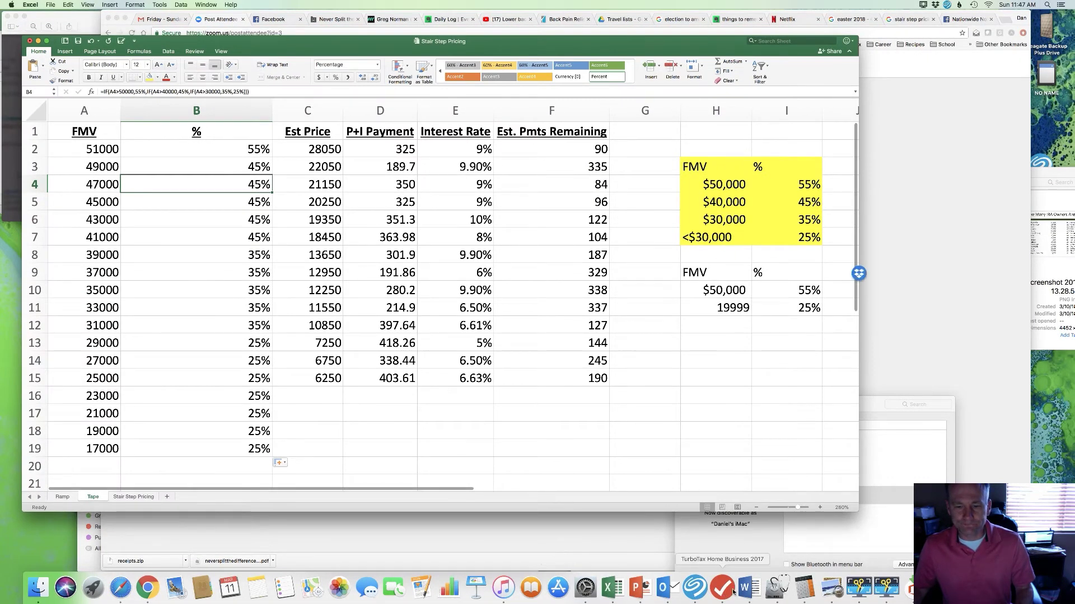
pyautogui.click(640, 586)
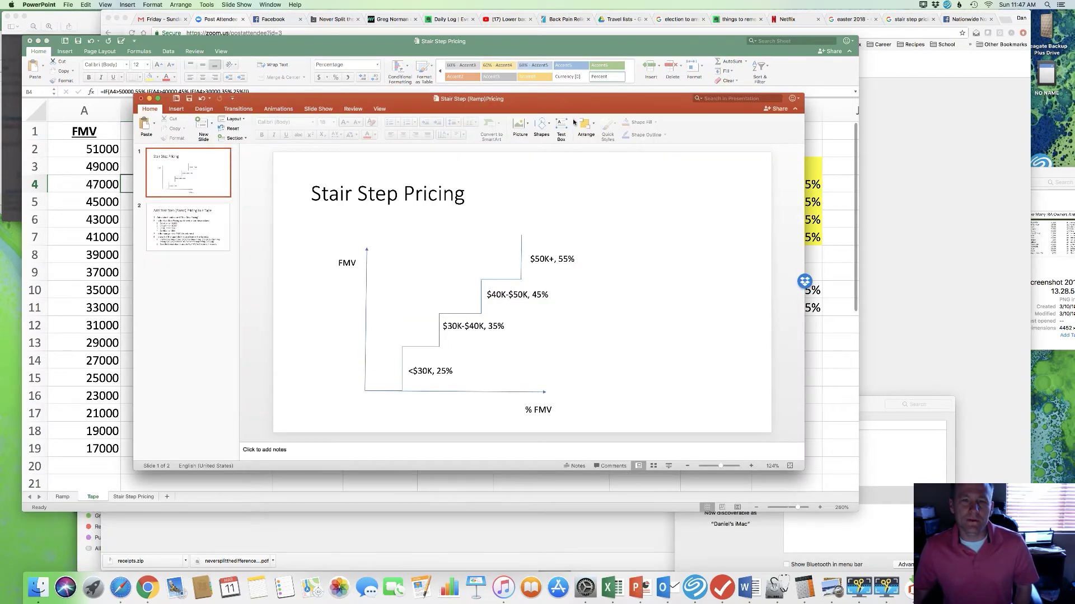
pyautogui.moveTo(558, 110); pyautogui.dragTo(505, 60)
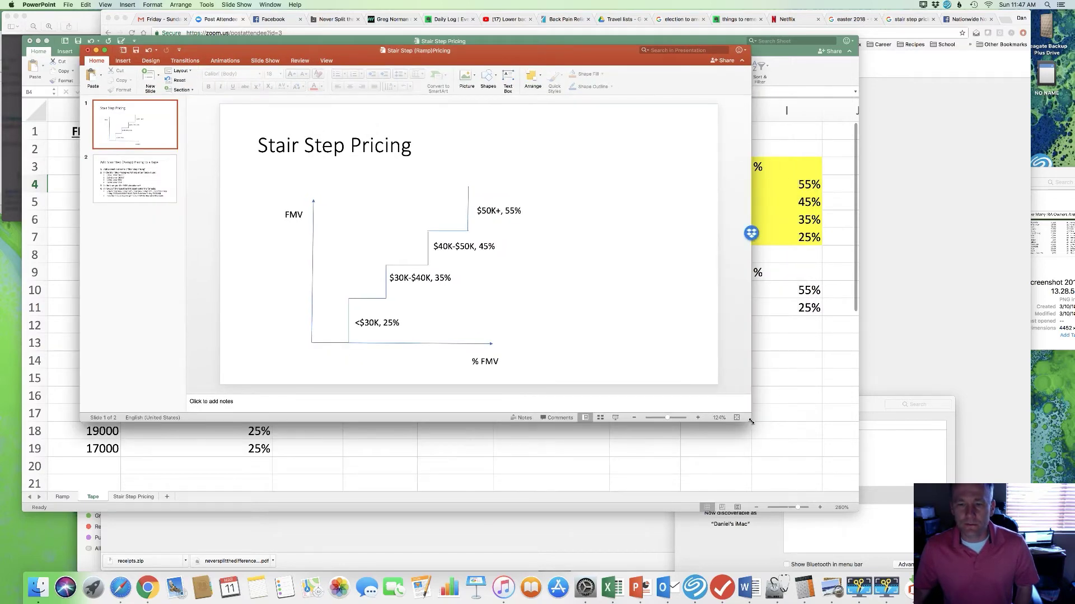
pyautogui.moveTo(829, 485); pyautogui.dragTo(899, 525)
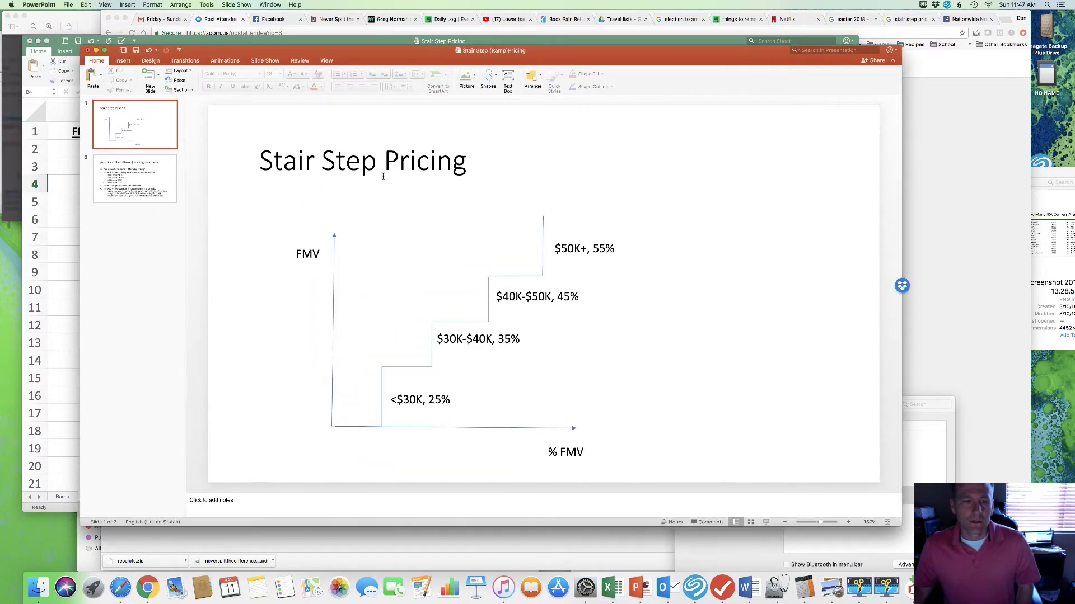
pyautogui.click(63, 206)
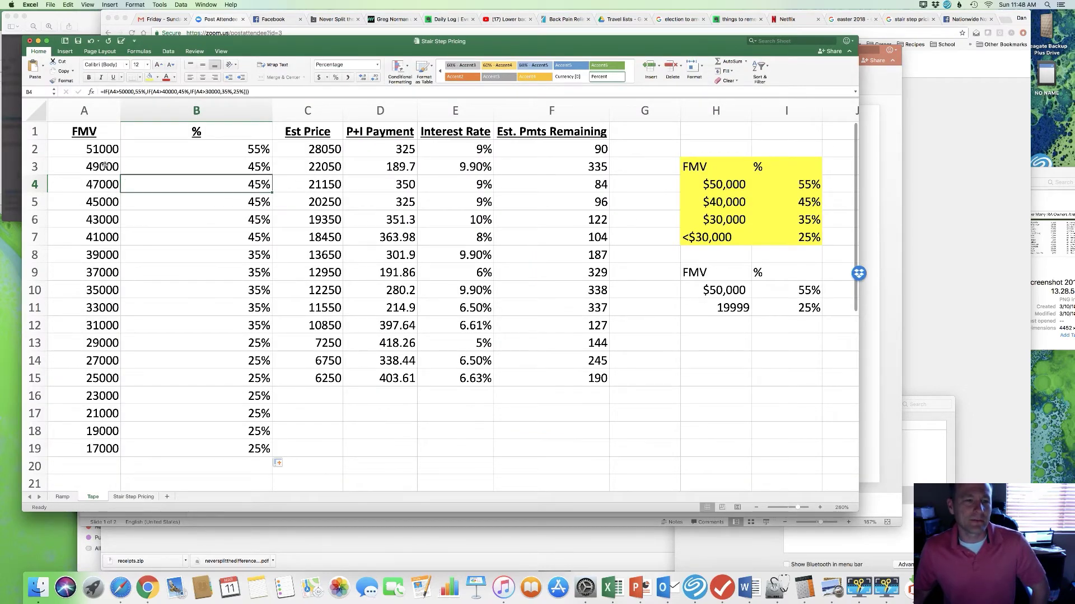
# Step: Review the FMV and price formulas, then change A2 to 50500 and A3 to 49500
pyautogui.click(104, 150)
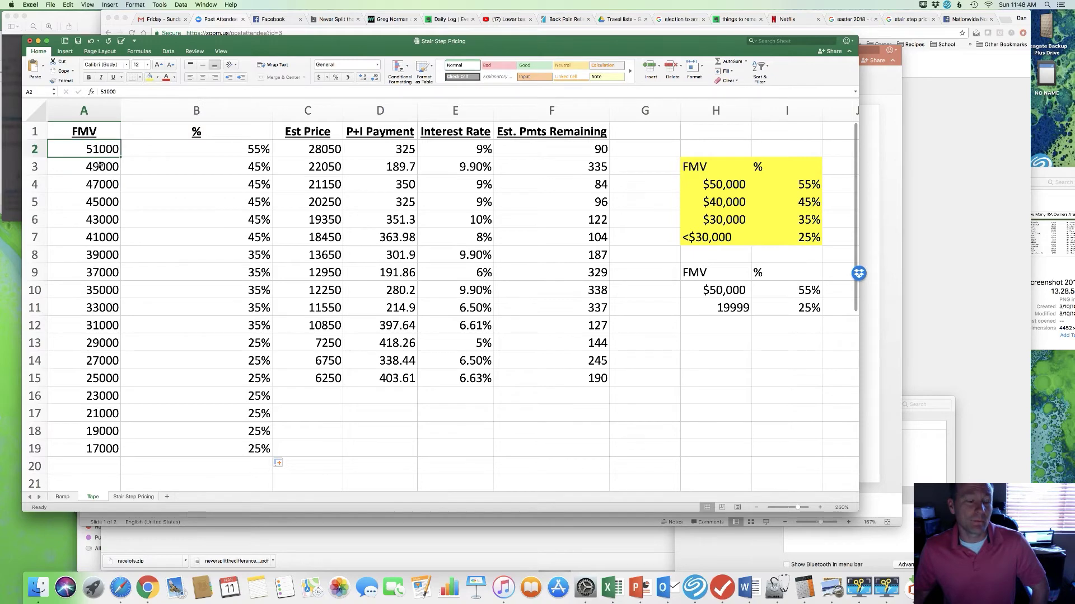
pyautogui.click(100, 183)
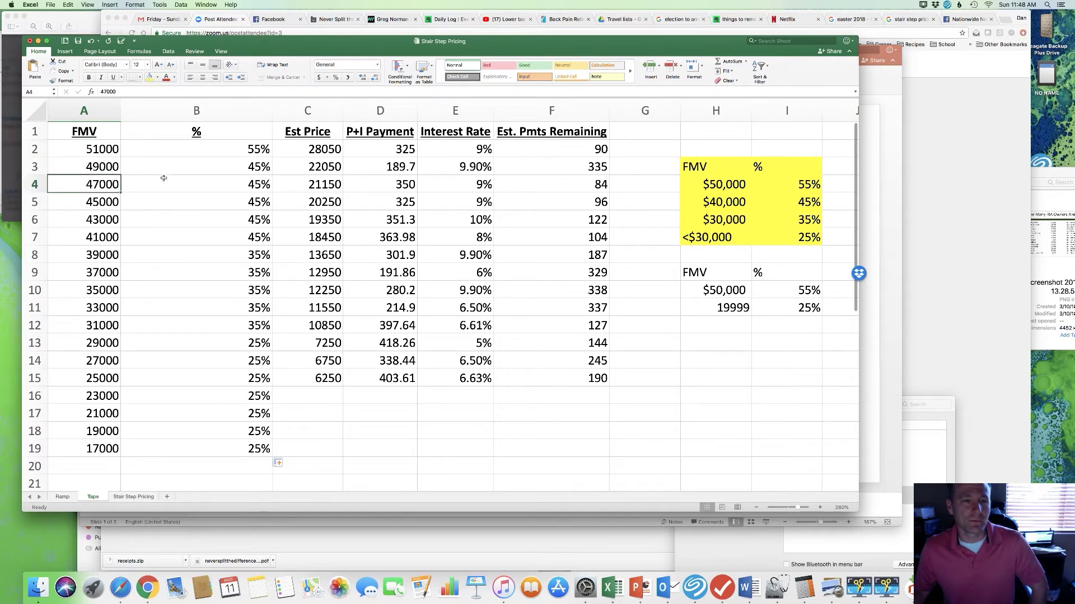
pyautogui.click(299, 149)
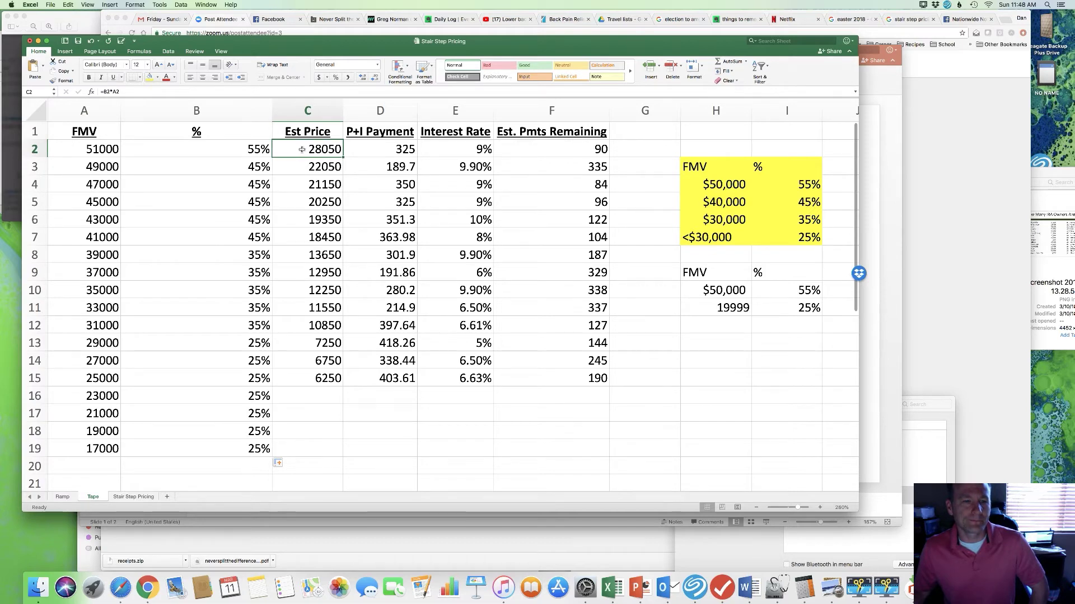
pyautogui.click(300, 168)
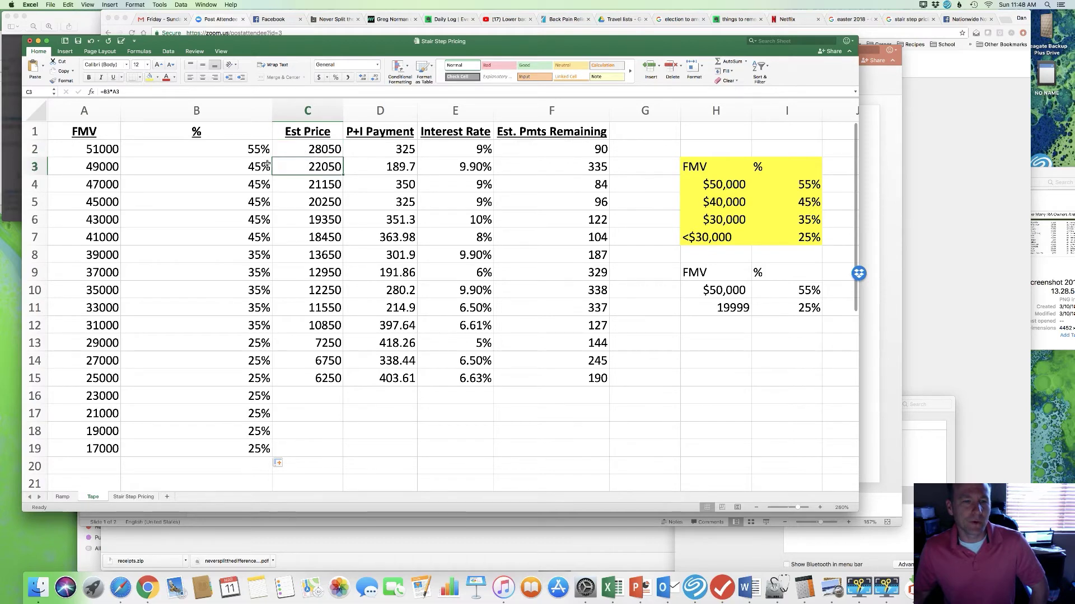
pyautogui.click(301, 149)
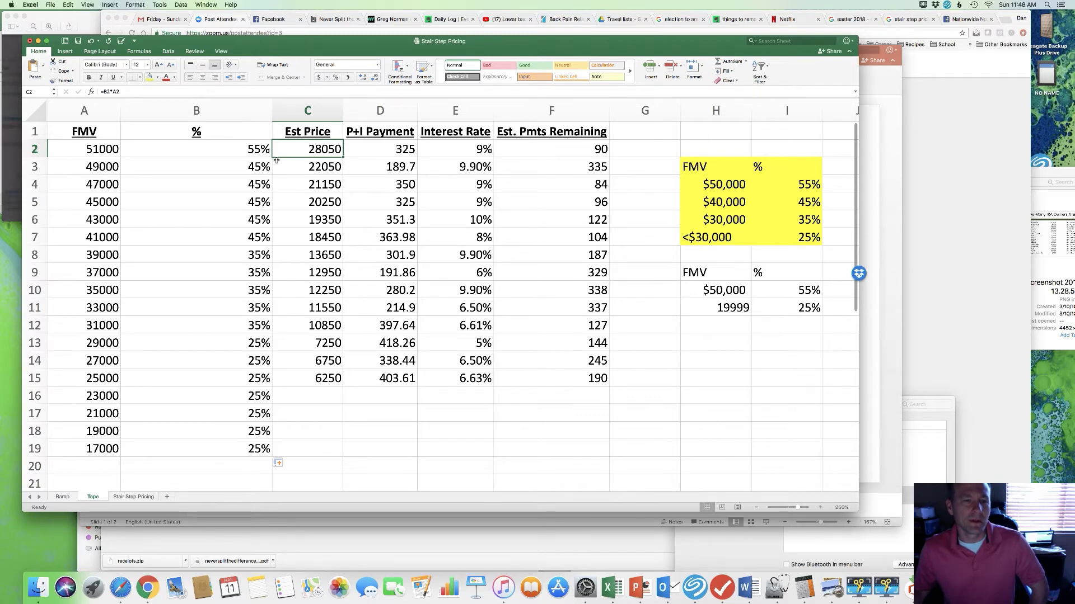
pyautogui.click(107, 149)
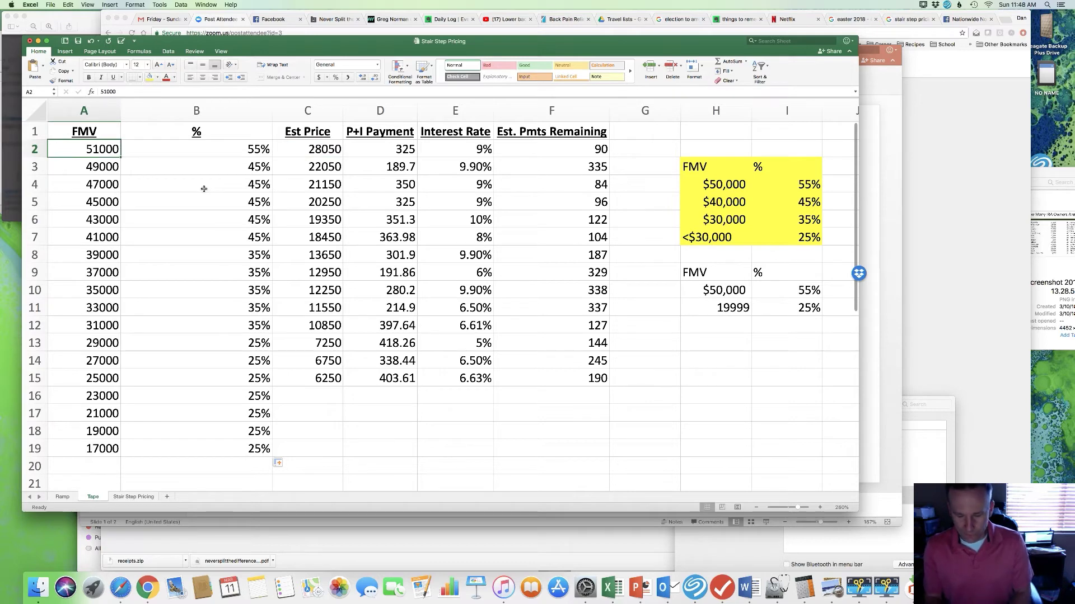
pyautogui.write('50500')
pyautogui.press('Return')
pyautogui.write('49')
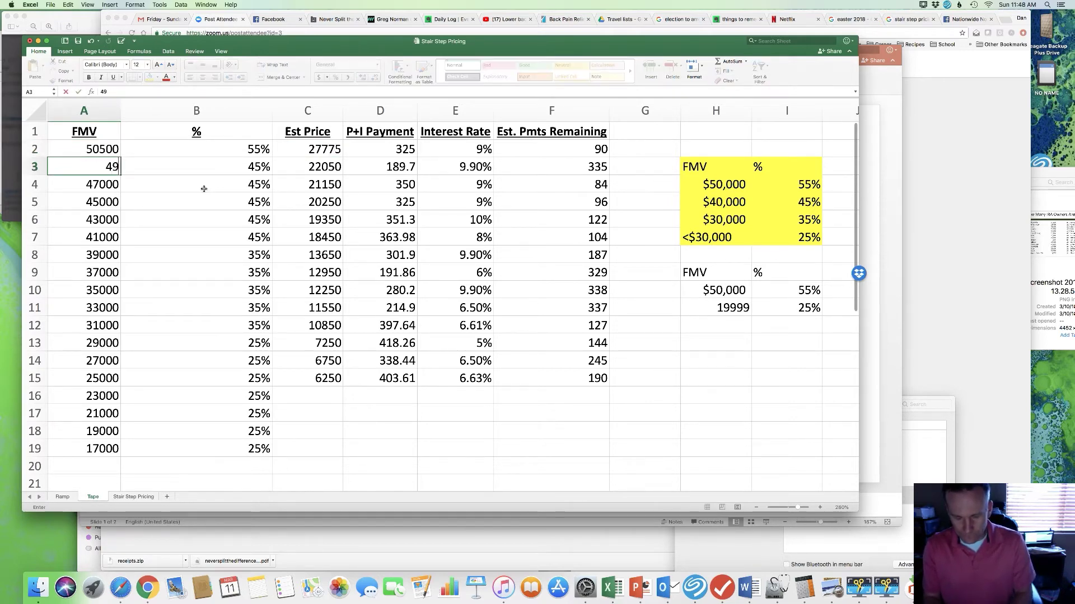
pyautogui.write('500')
pyautogui.press('Return')
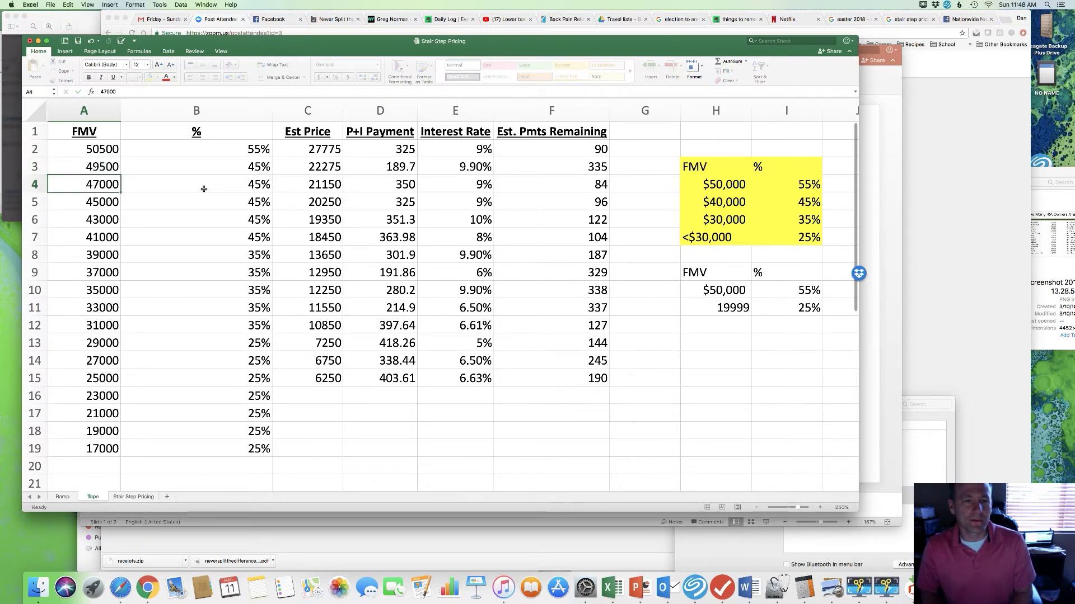
# Step: Inspect the recalculated prices in C2 and C3 and the IF formula in B3
pyautogui.click(203, 188)
pyautogui.press('Down')
pyautogui.press('Up')
pyautogui.press('Up')
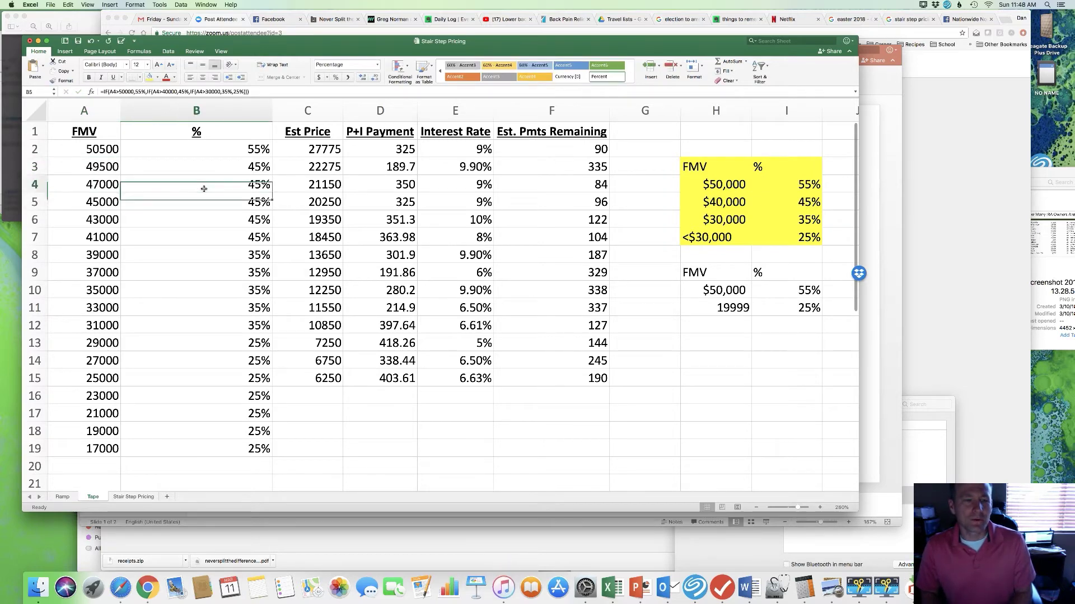
pyautogui.press('Up')
pyautogui.press('Right')
pyautogui.press('Escape')
pyautogui.press('Down')
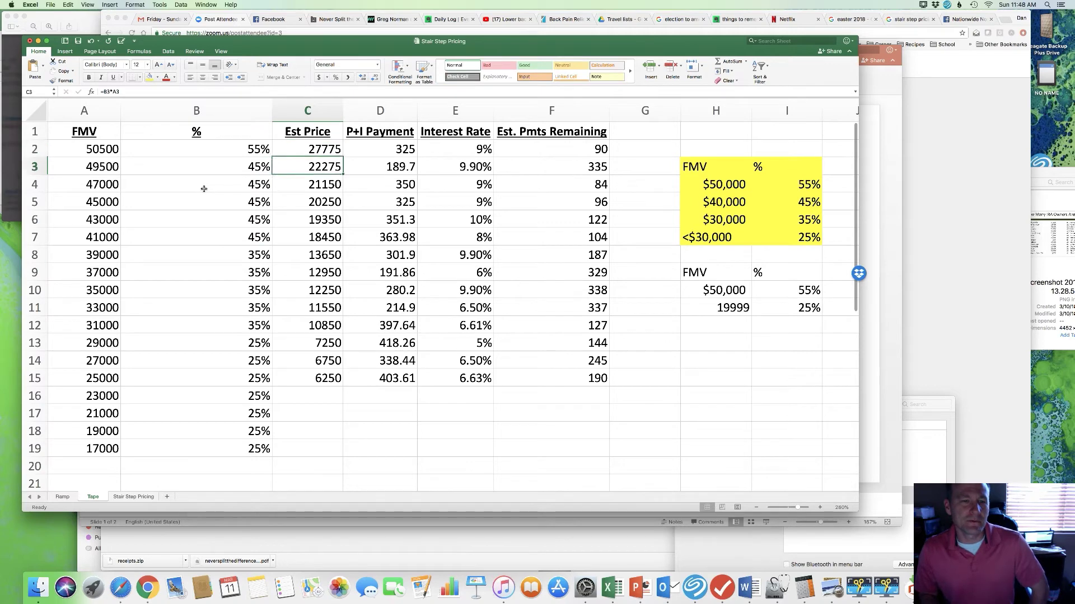
pyautogui.press('Left')
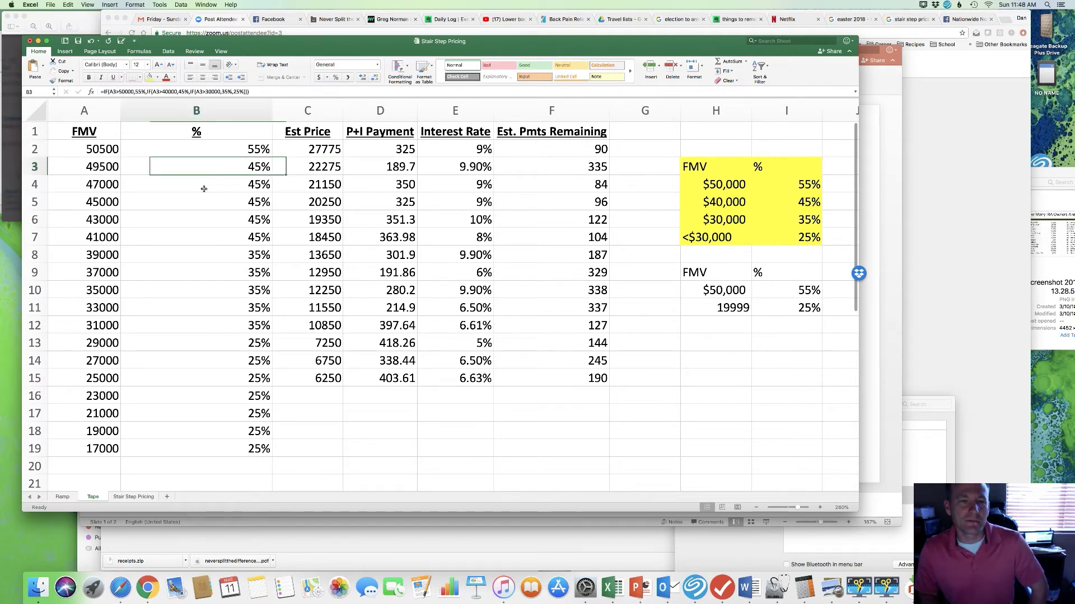
pyautogui.press('Left')
pyautogui.press('Right')
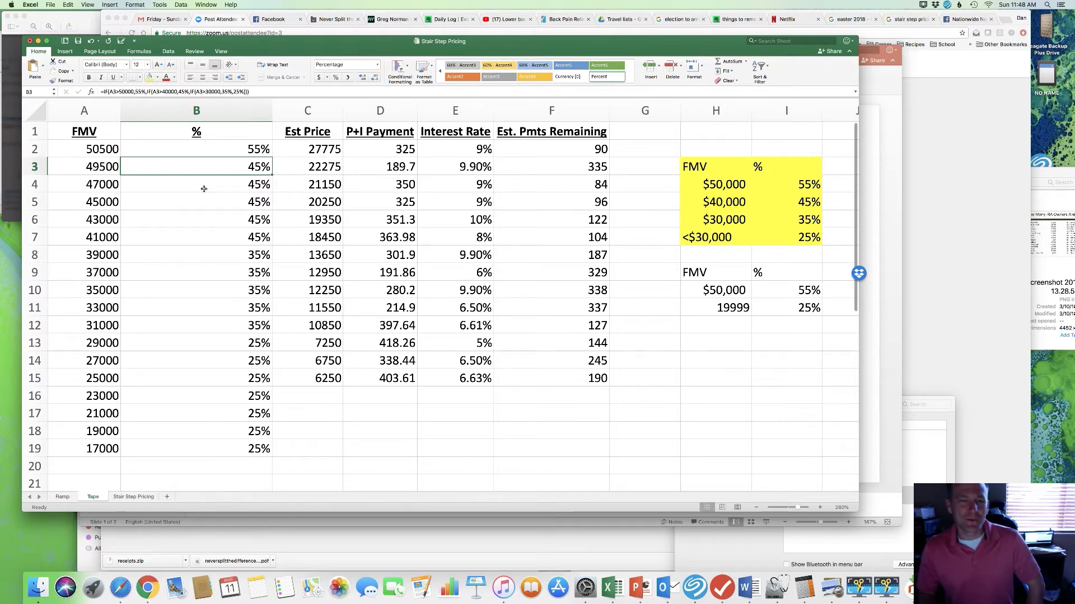
pyautogui.press('Left')
pyautogui.press('Up')
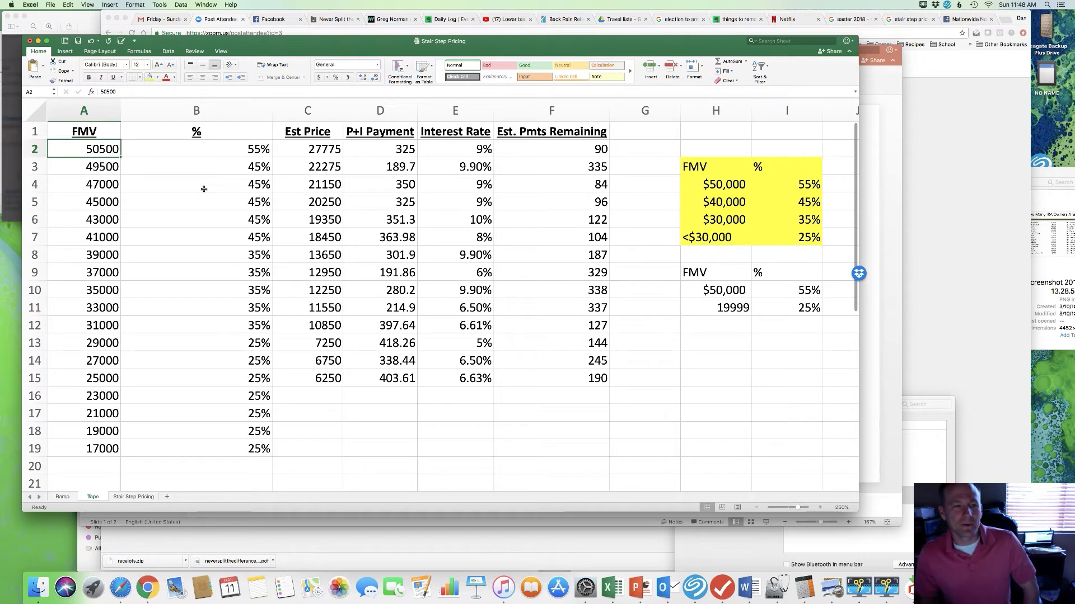
pyautogui.press('Down')
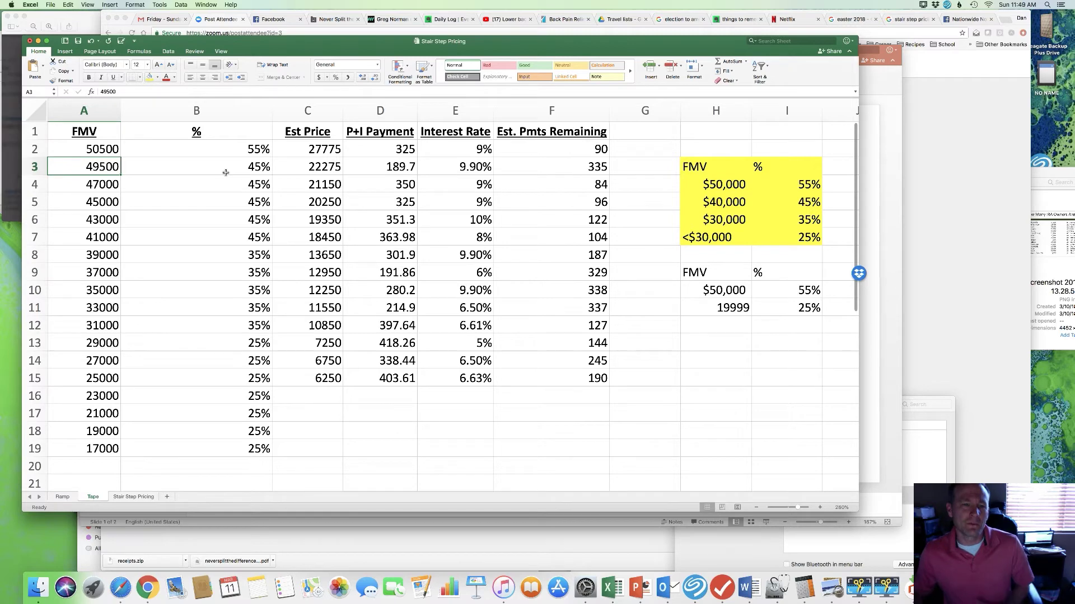
pyautogui.click(892, 120)
# Step: Enlarge the PowerPoint window and draw a straight line from the lowest step to the $50K step
pyautogui.moveTo(316, 51); pyautogui.dragTo(287, 21)
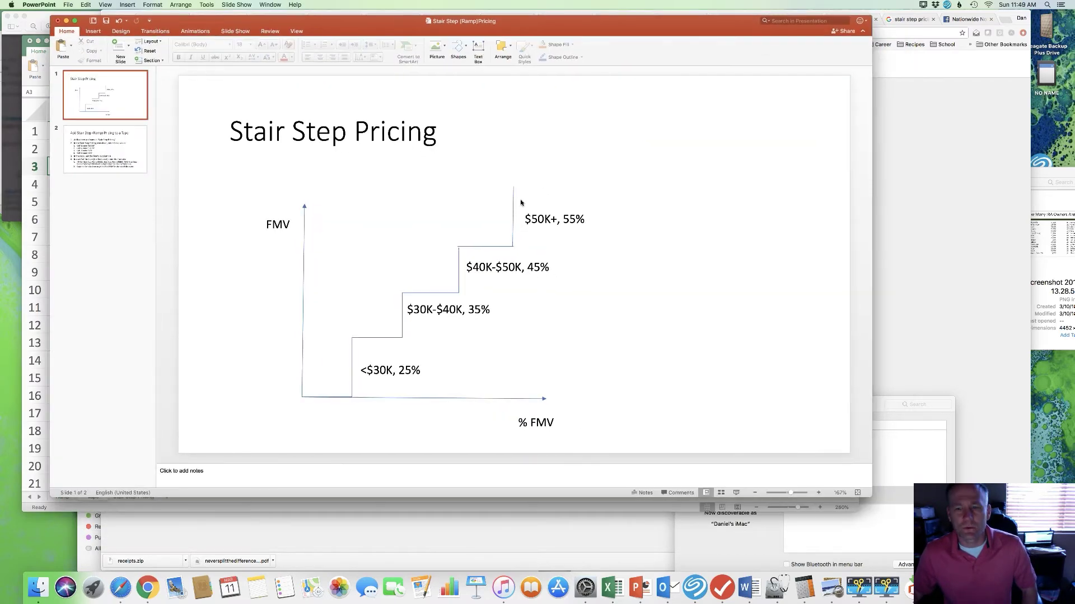
pyautogui.moveTo(873, 498); pyautogui.dragTo(963, 542)
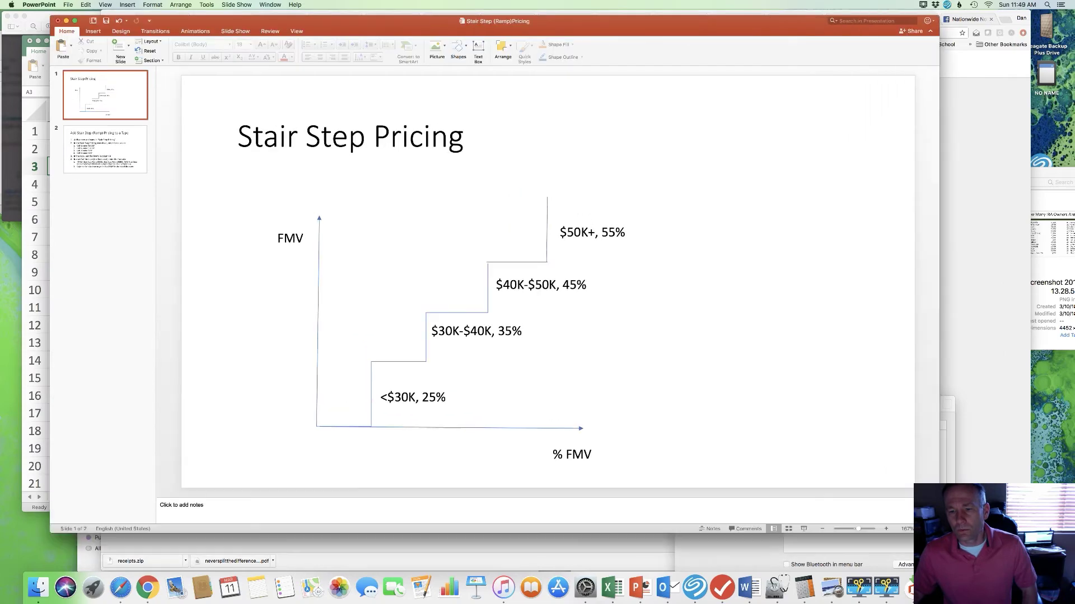
pyautogui.click(93, 31)
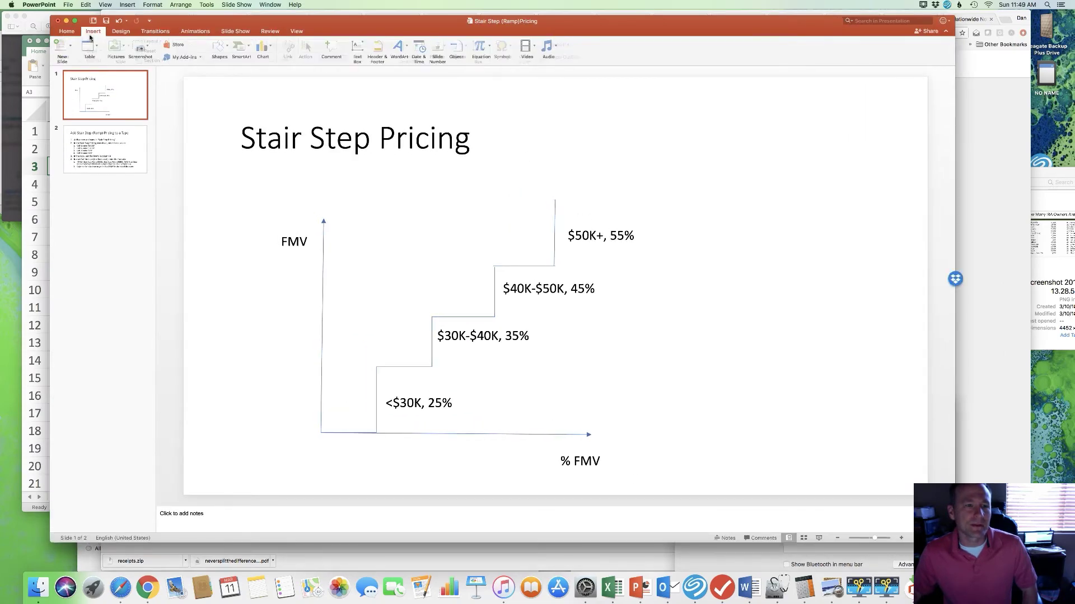
pyautogui.click(226, 53)
pyautogui.click(233, 74)
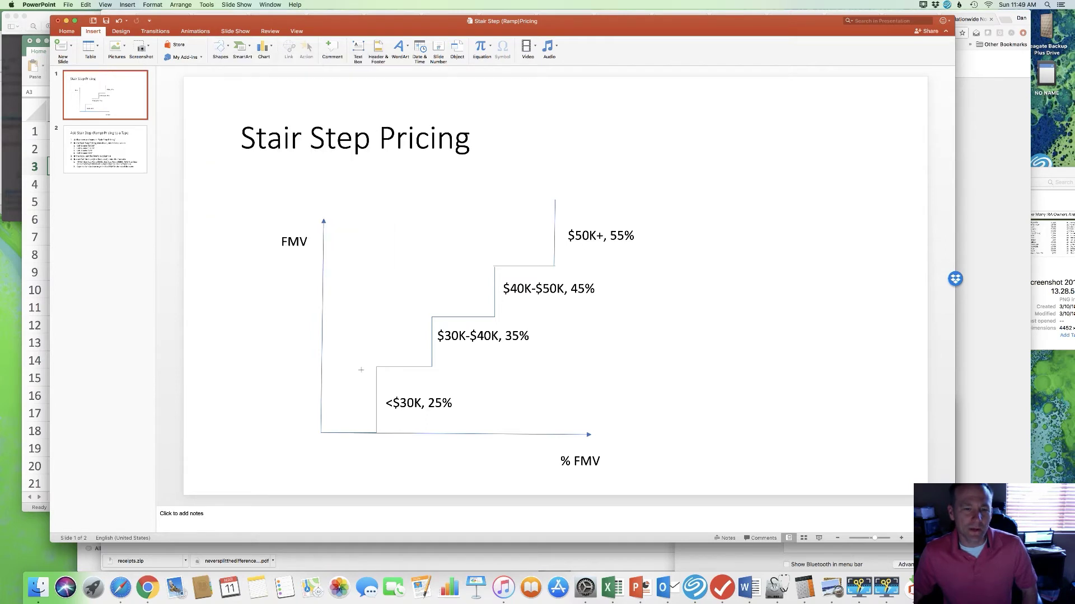
pyautogui.moveTo(330, 396)
pyautogui.mouseDown()
pyautogui.moveTo(551, 232)
pyautogui.moveTo(498, 263)
pyautogui.mouseUp()
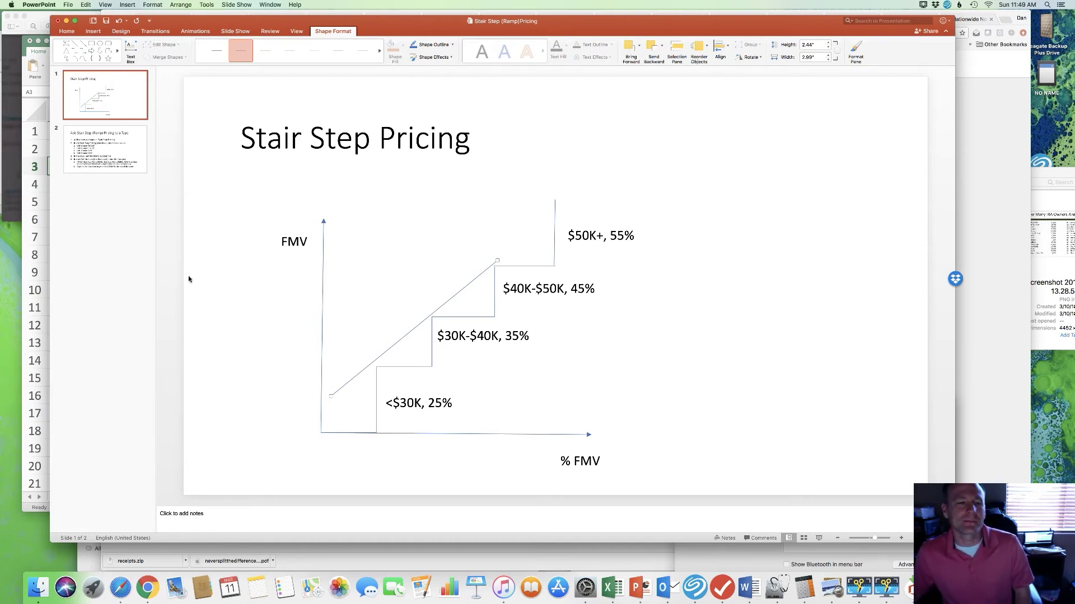
# Step: Rewrite B2 as a nested IF on A2: 55% above 50000, ramping down to 0% below 20000
pyautogui.click(45, 255)
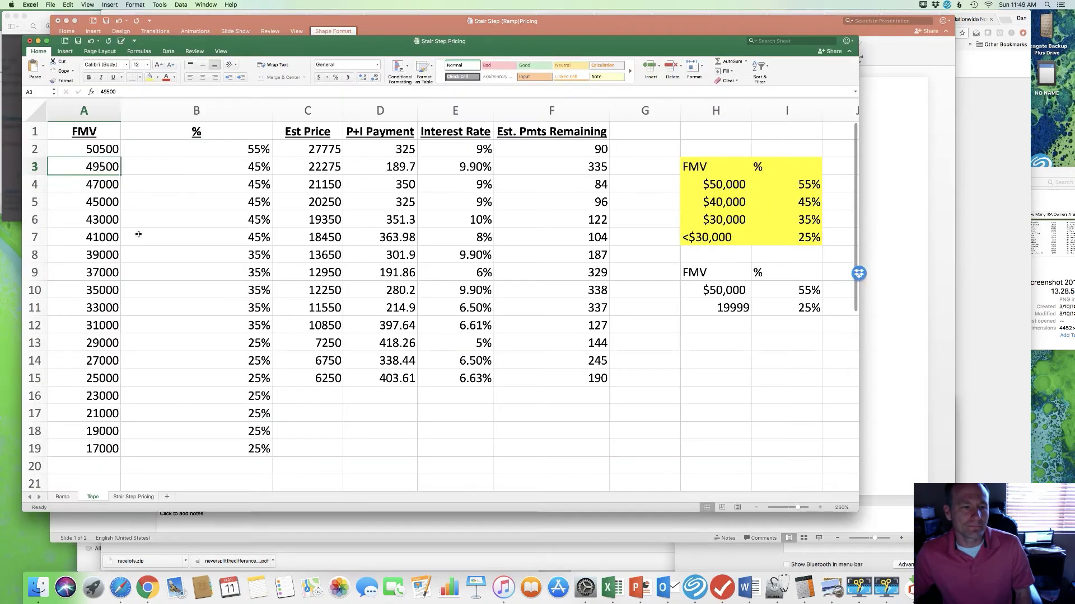
pyautogui.click(196, 237)
pyautogui.click(196, 149)
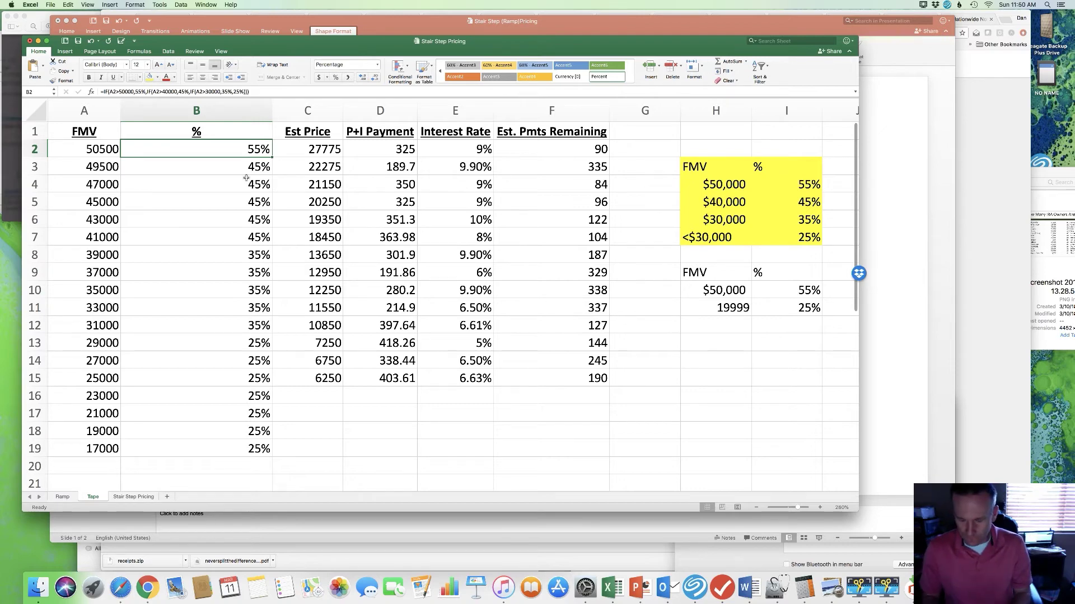
pyautogui.write('=')
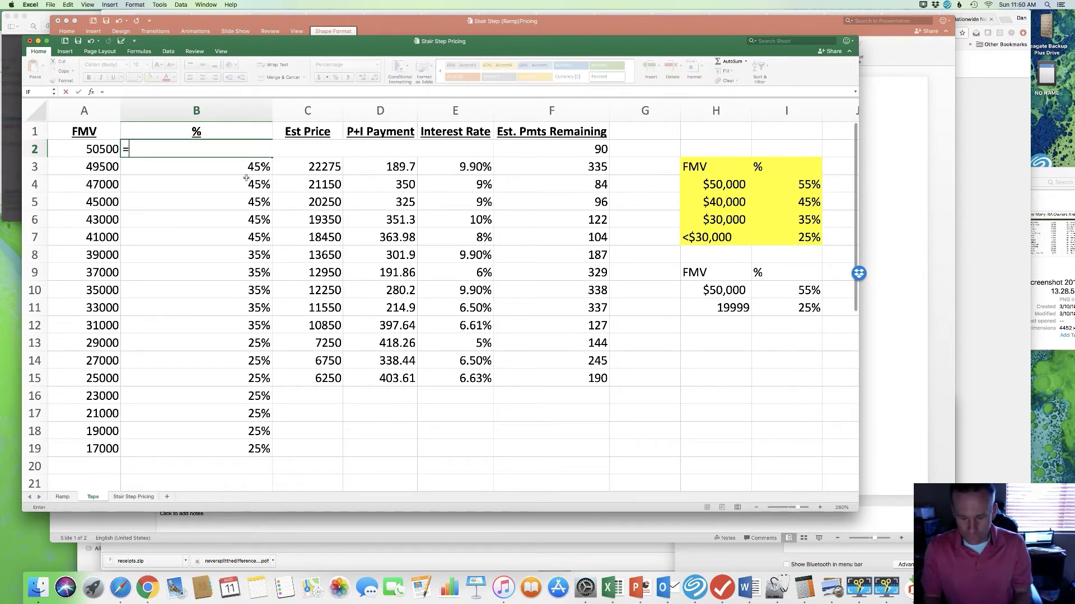
pyautogui.write('if(')
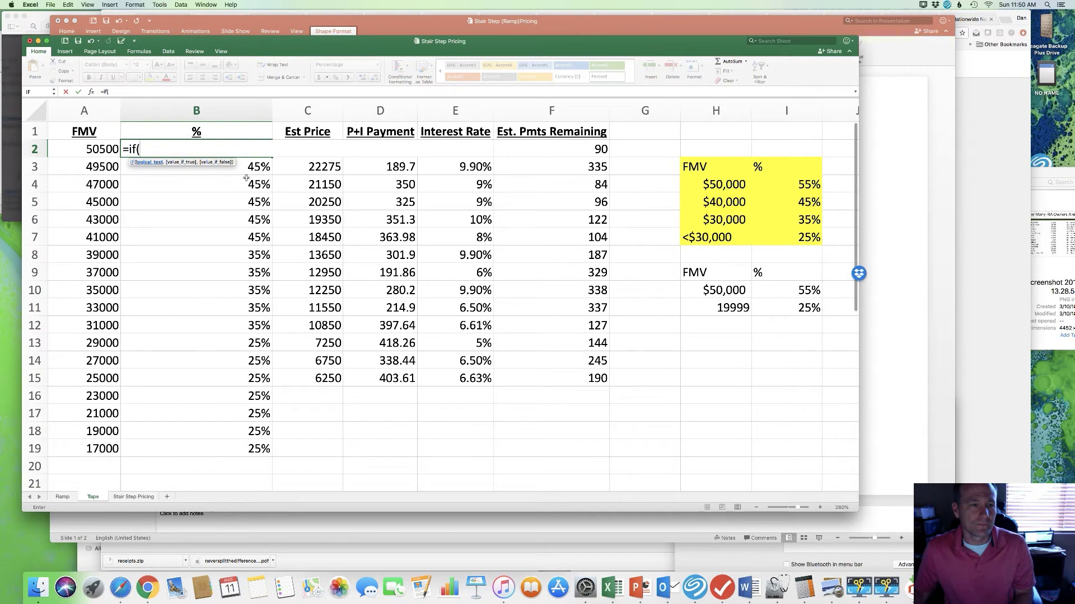
pyautogui.click(96, 148)
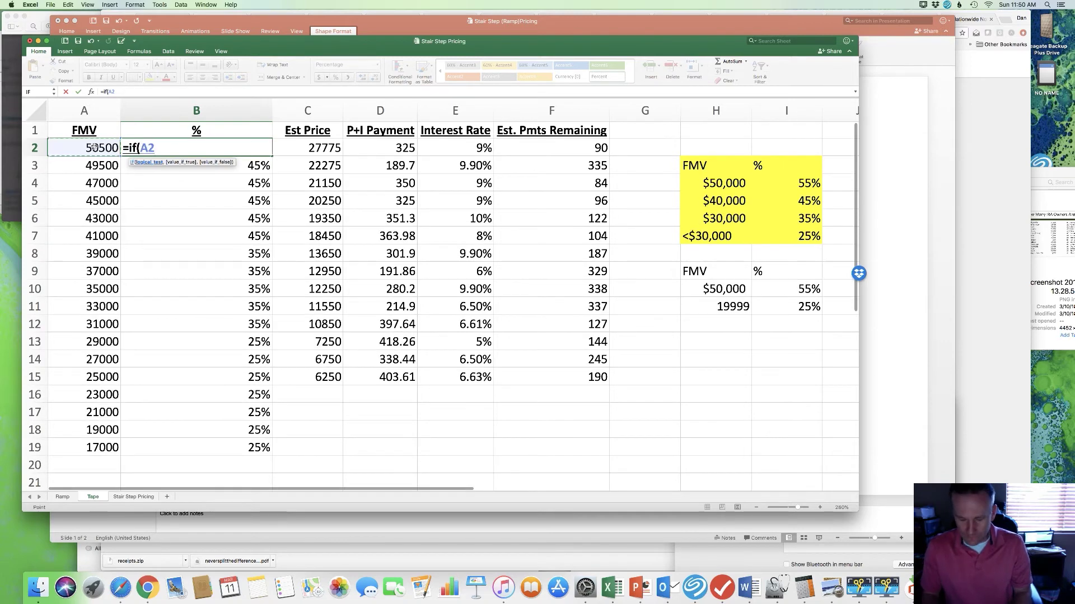
pyautogui.write('>500')
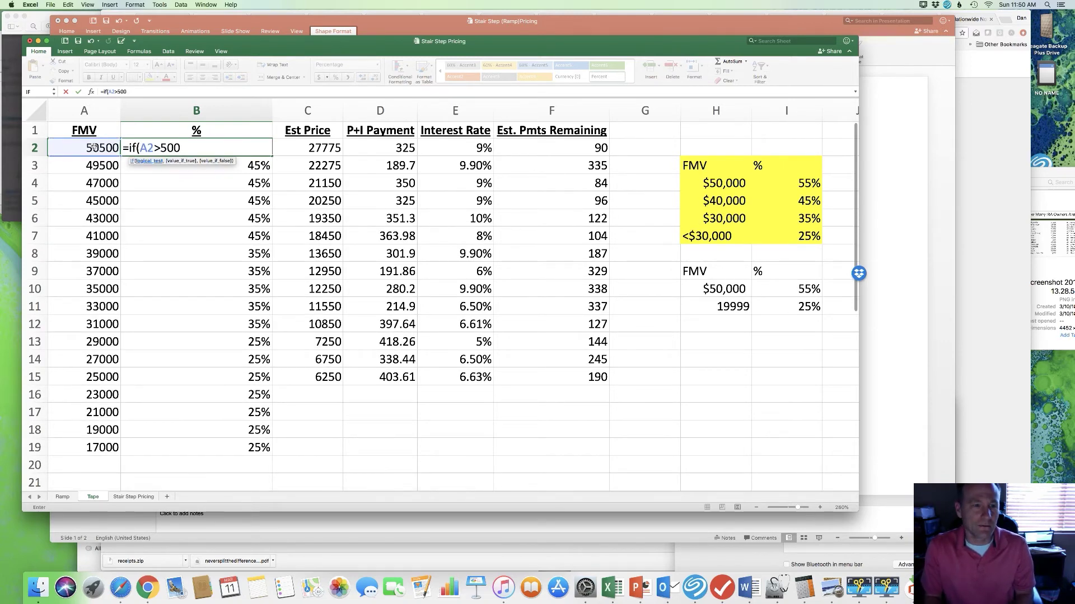
pyautogui.write('00')
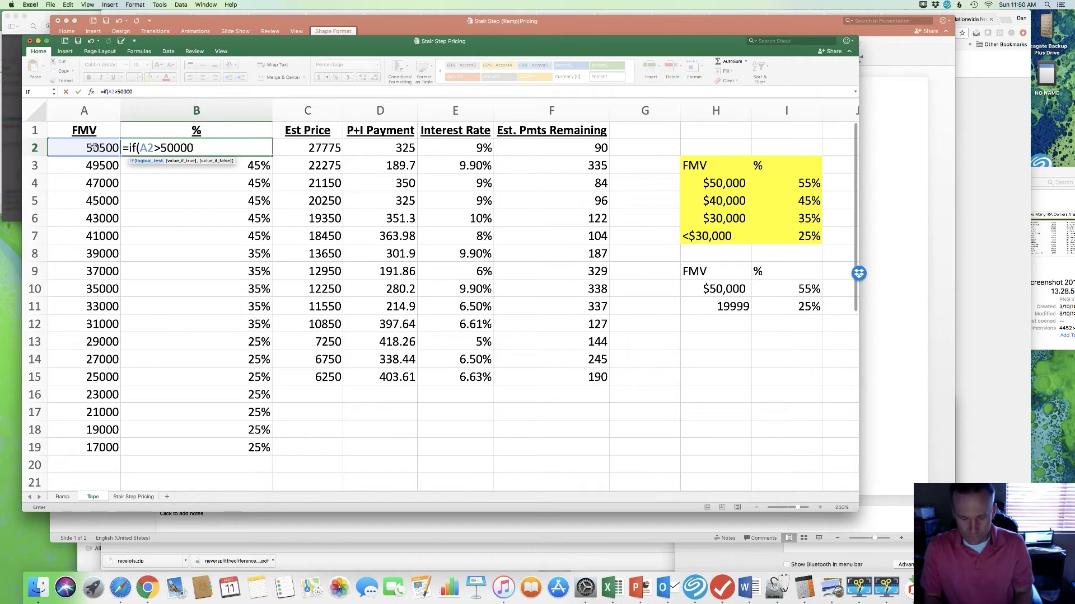
pyautogui.write(',55%')
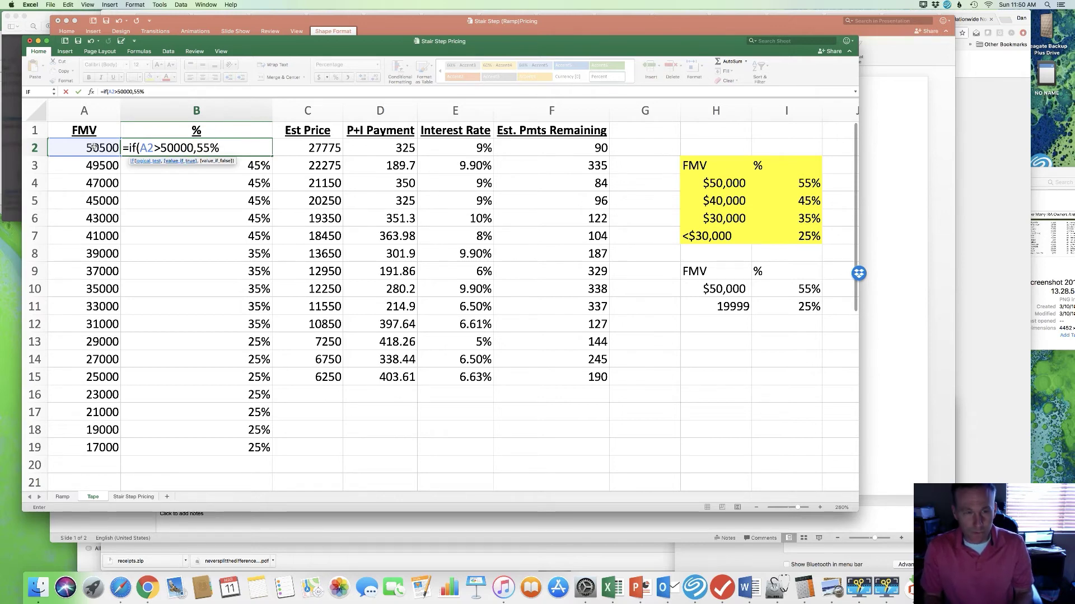
pyautogui.write(',')
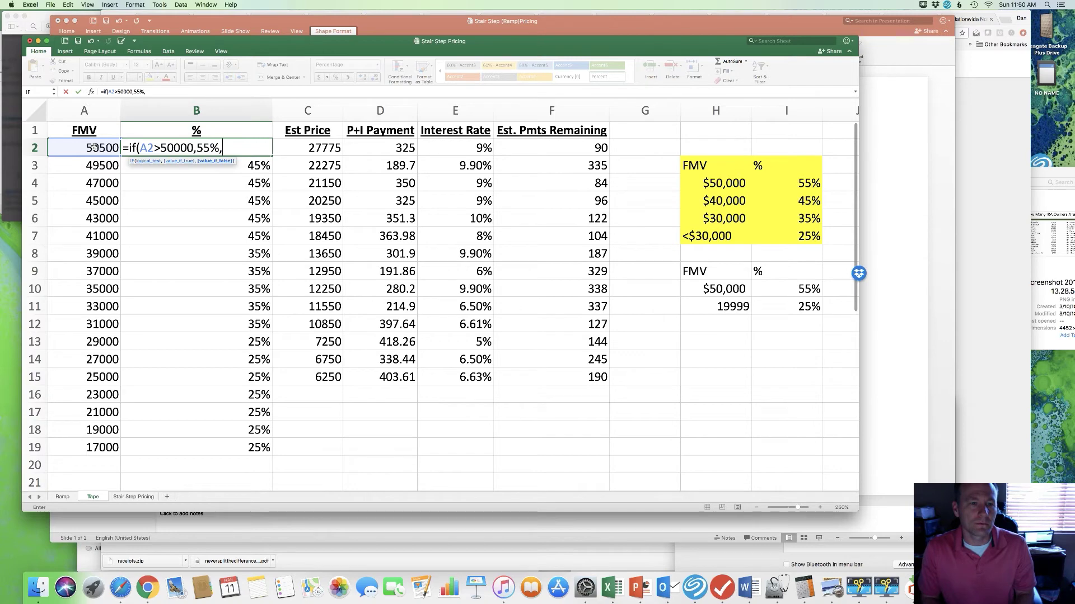
pyautogui.write('if')
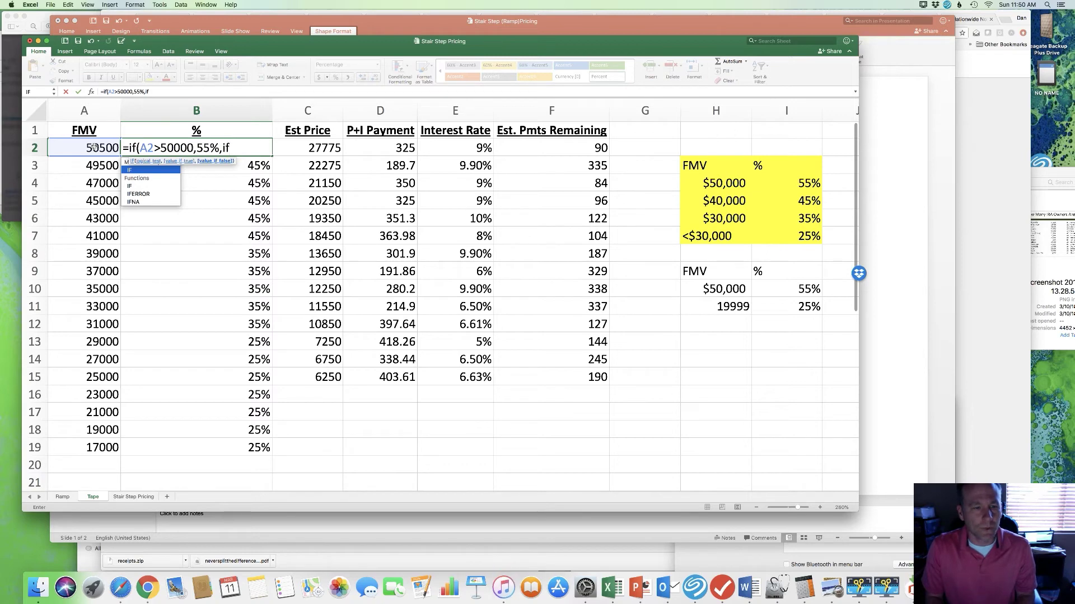
pyautogui.write('(')
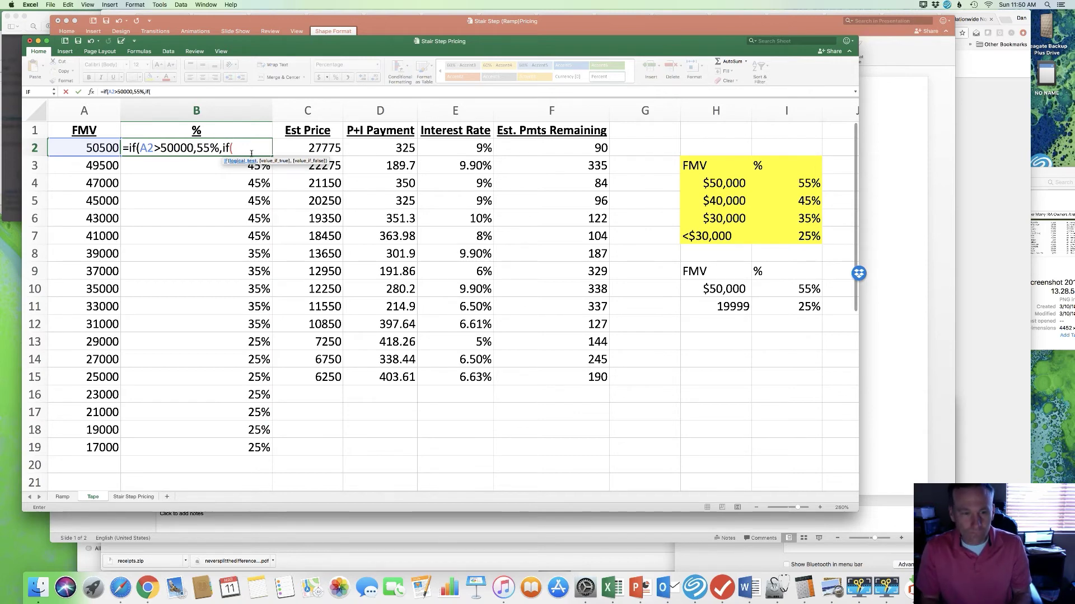
pyautogui.write('20000')
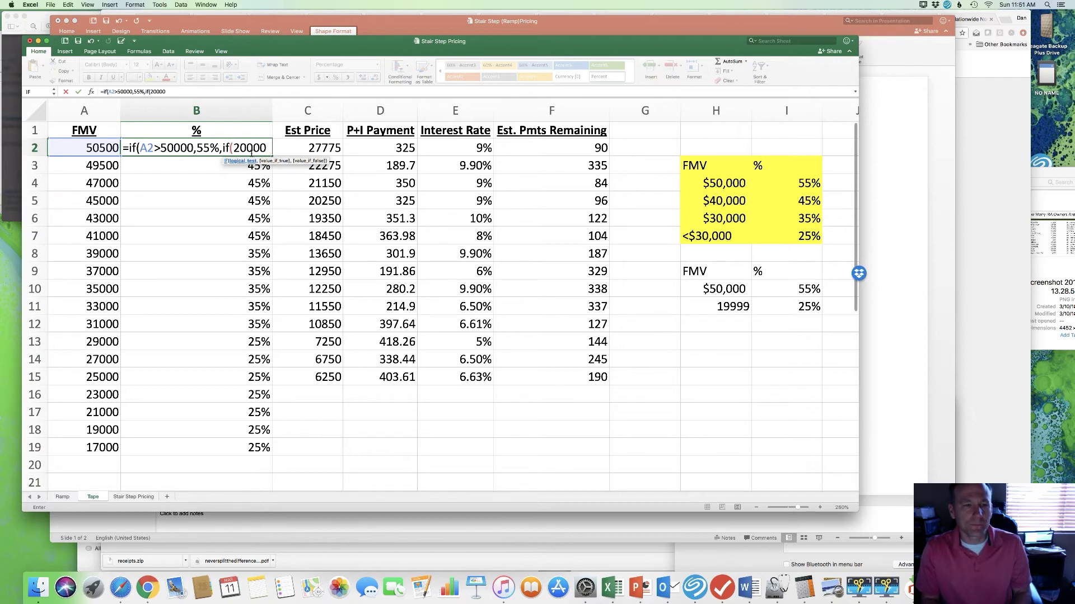
pyautogui.press('BackSpace')
pyautogui.press('BackSpace')
pyautogui.press('BackSpace')
pyautogui.press('BackSpace')
pyautogui.press('BackSpace')
pyautogui.write('A2')
pyautogui.click(101, 147)
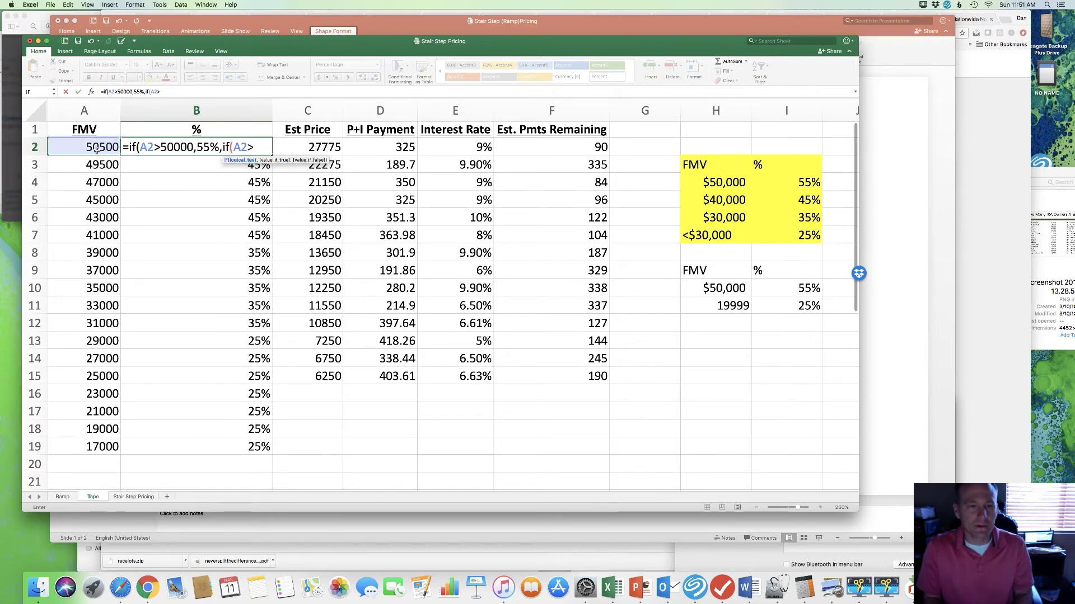
pyautogui.write('>20000')
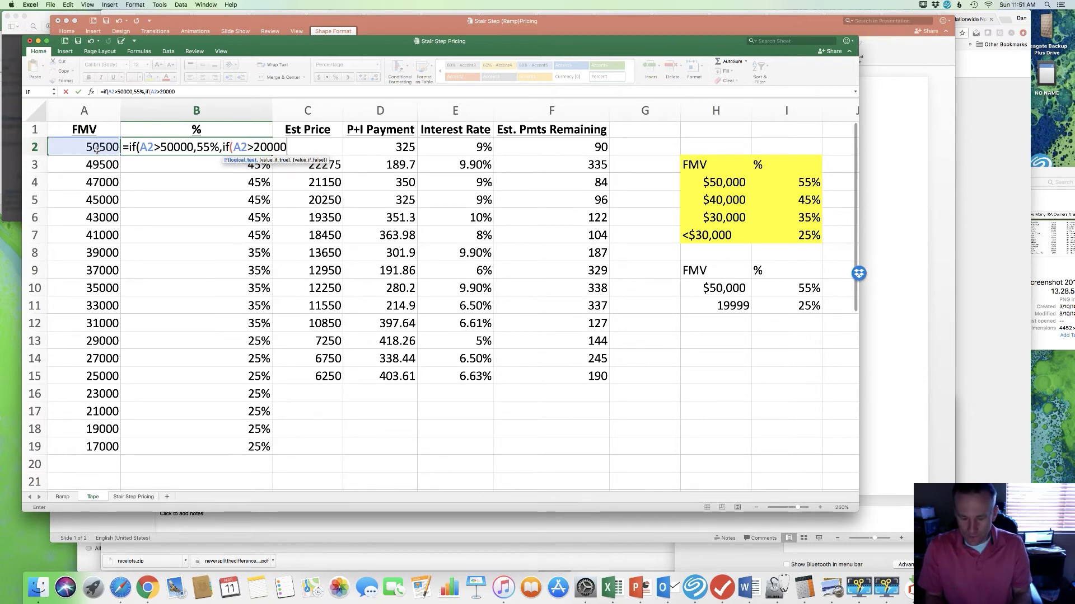
pyautogui.write(',')
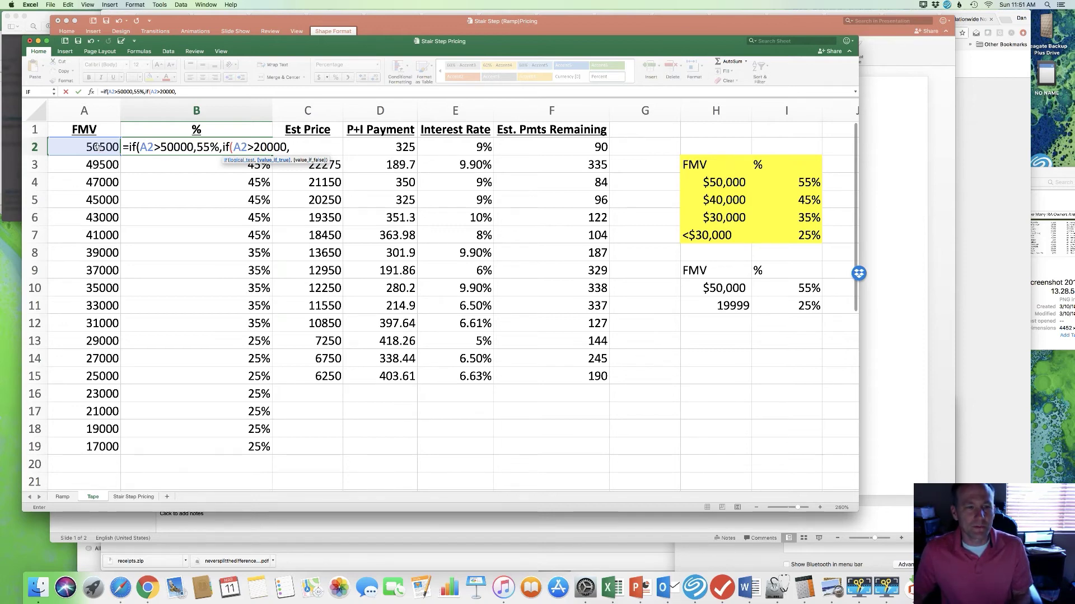
pyautogui.write('A2/')
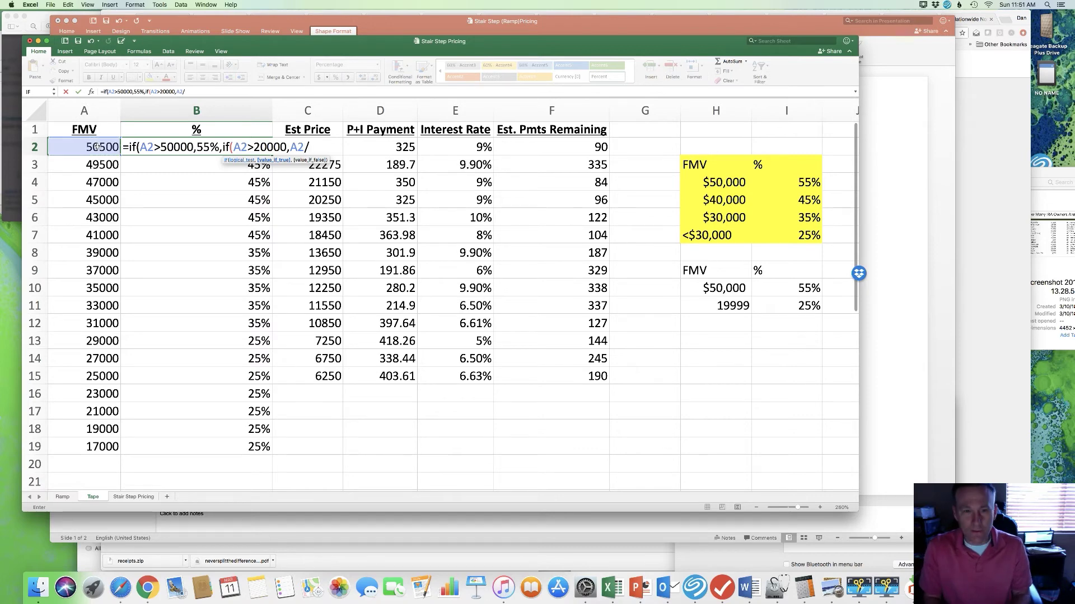
pyautogui.write('10000')
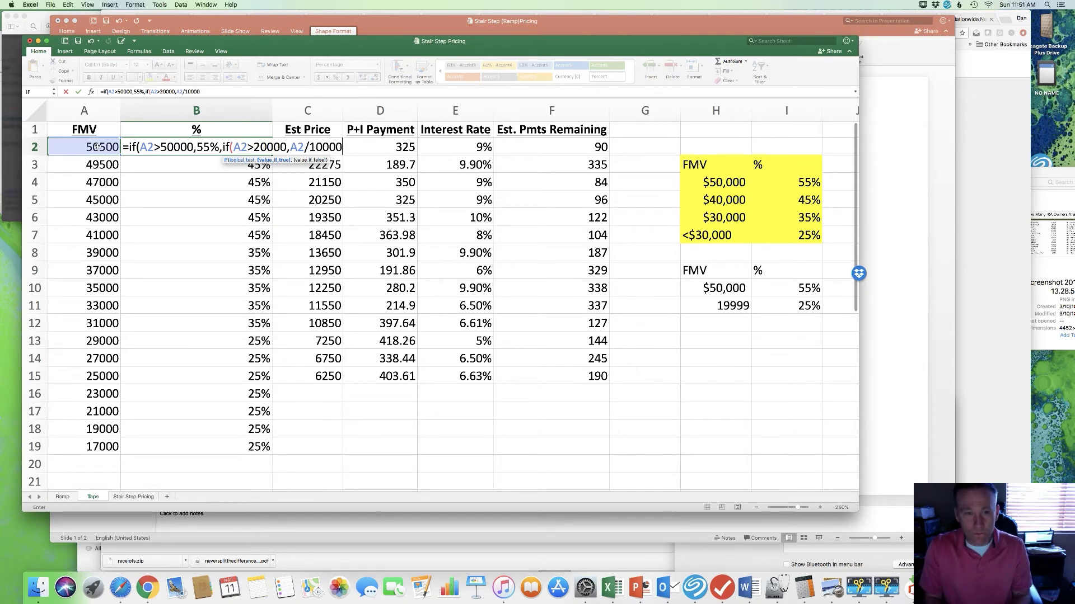
pyautogui.write('0')
pyautogui.write('+')
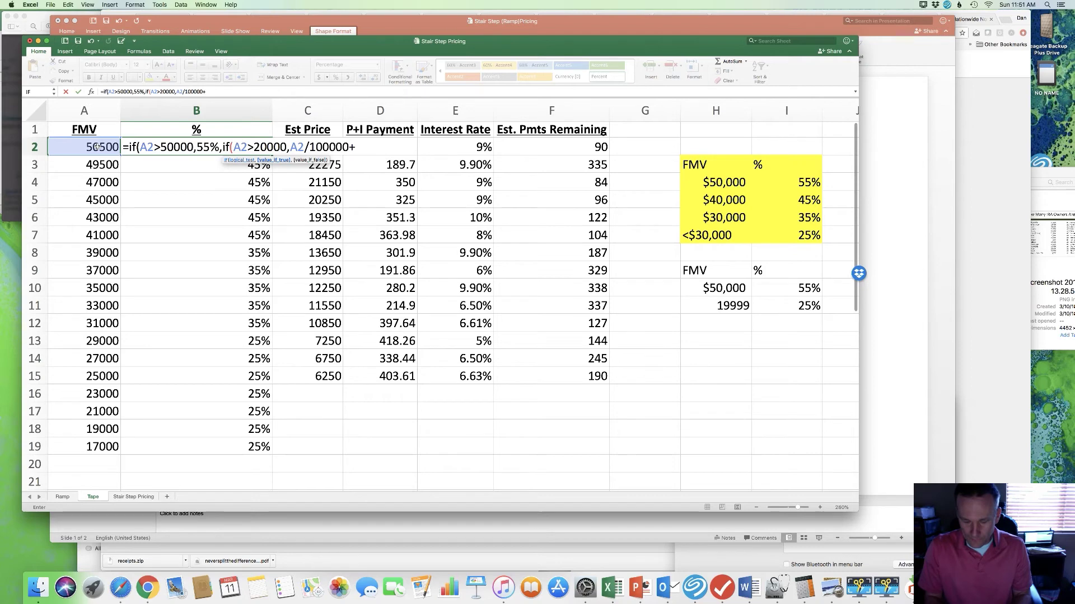
pyautogui.write('.05')
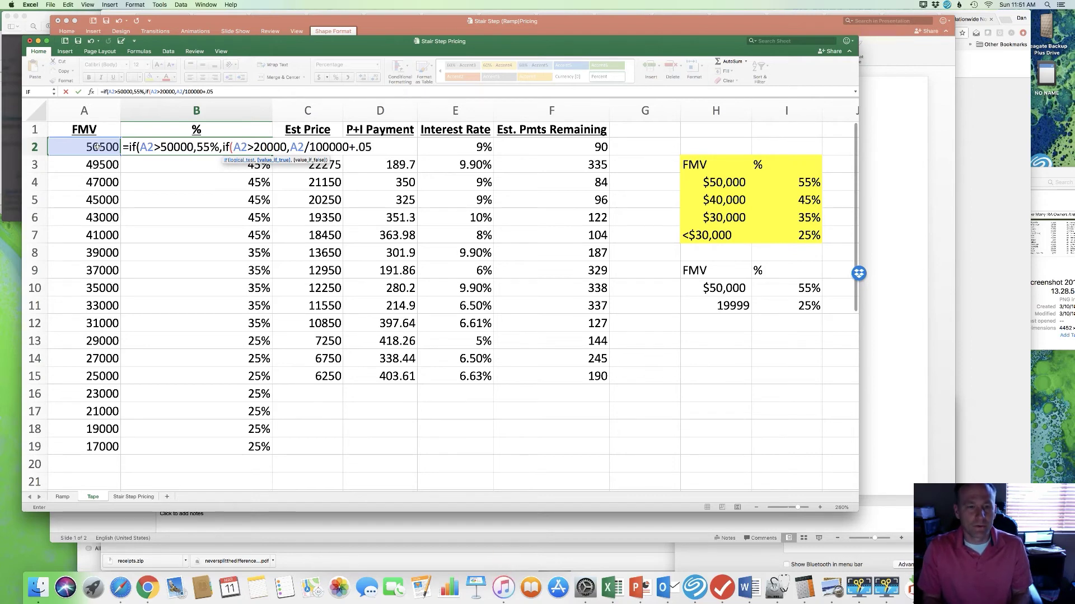
pyautogui.write(',')
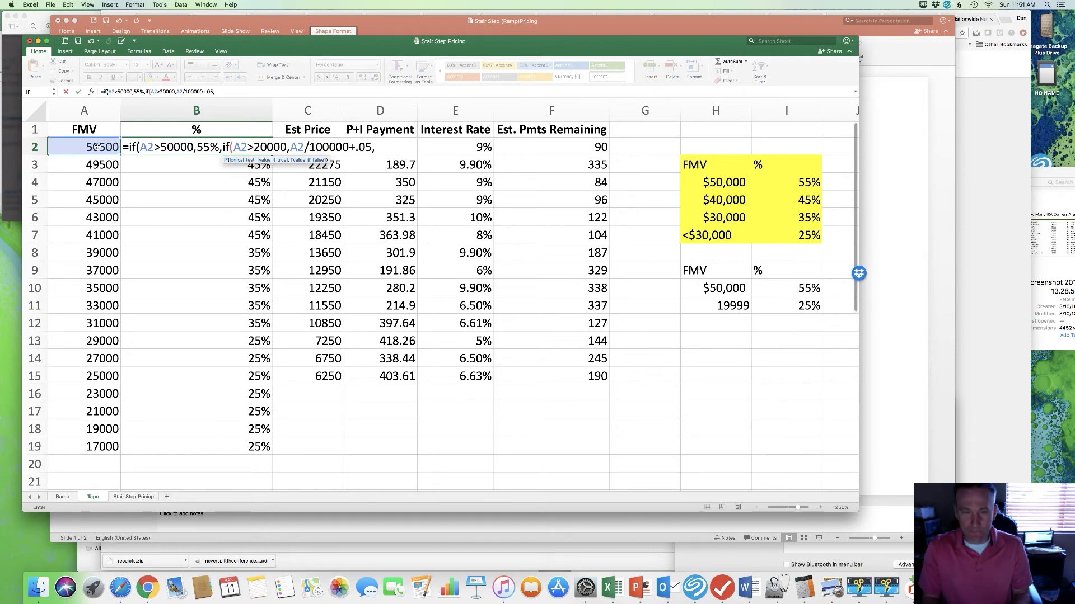
pyautogui.write('))')
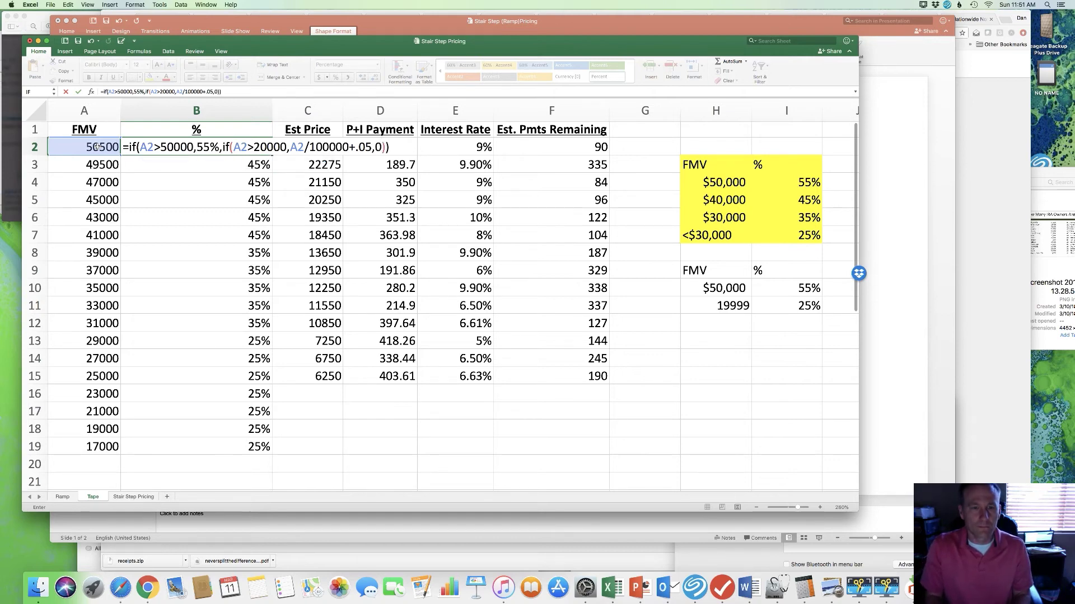
pyautogui.press('Return')
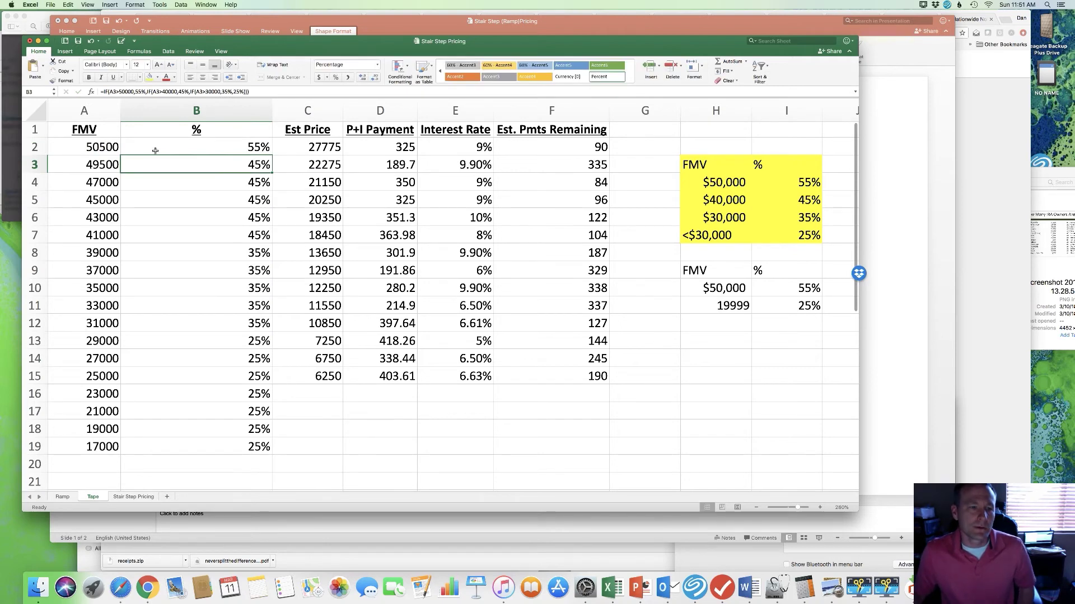
pyautogui.click(155, 151)
# Step: Fill the B2 ramp formula down to B19 and check it in B2
pyautogui.moveTo(271, 155); pyautogui.dragTo(238, 449)
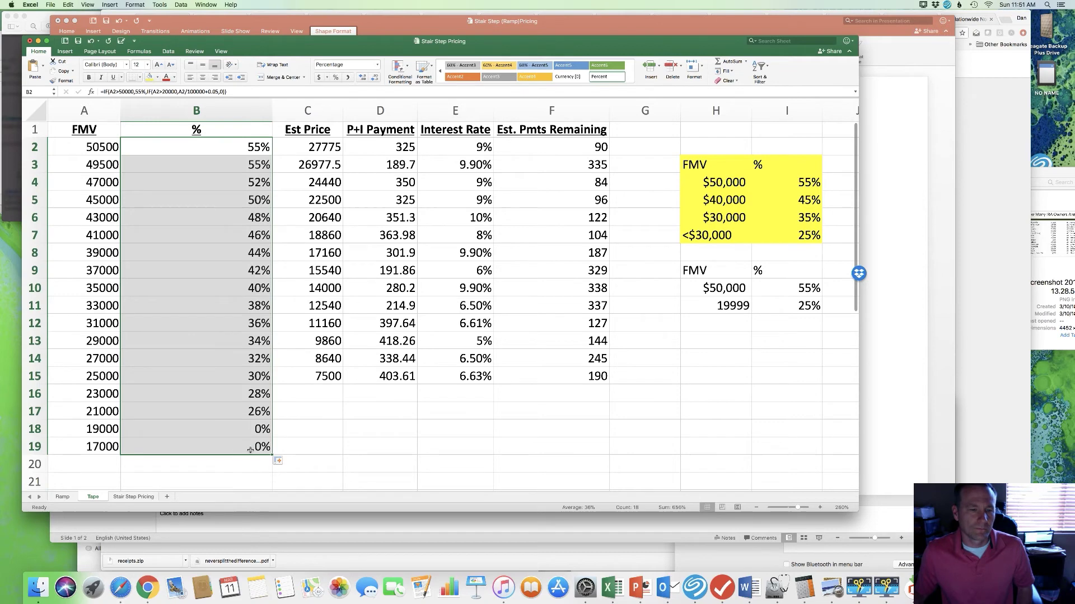
pyautogui.click(302, 430)
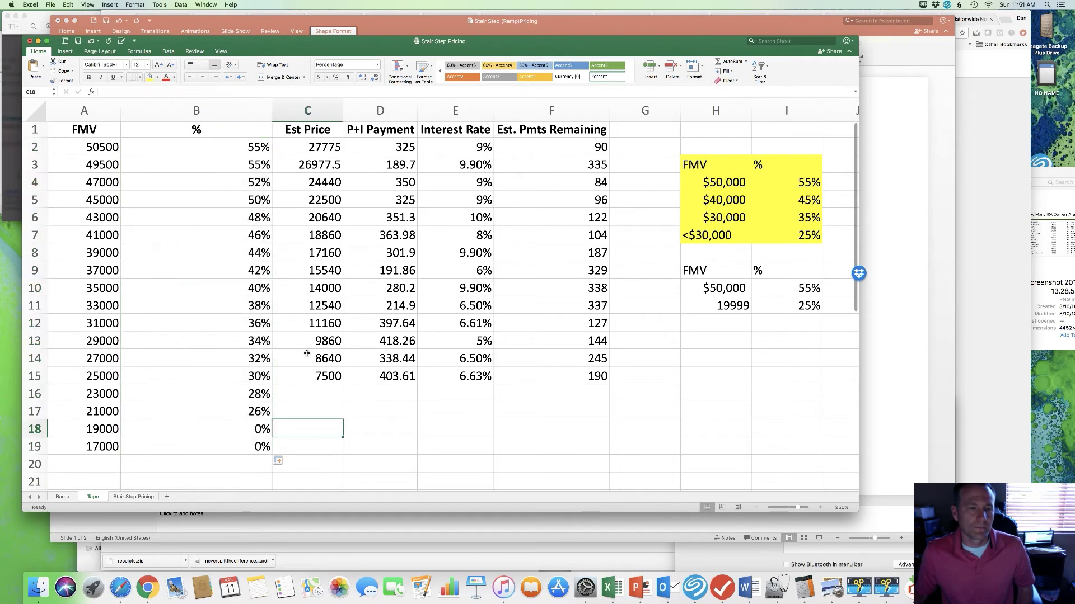
pyautogui.click(240, 143)
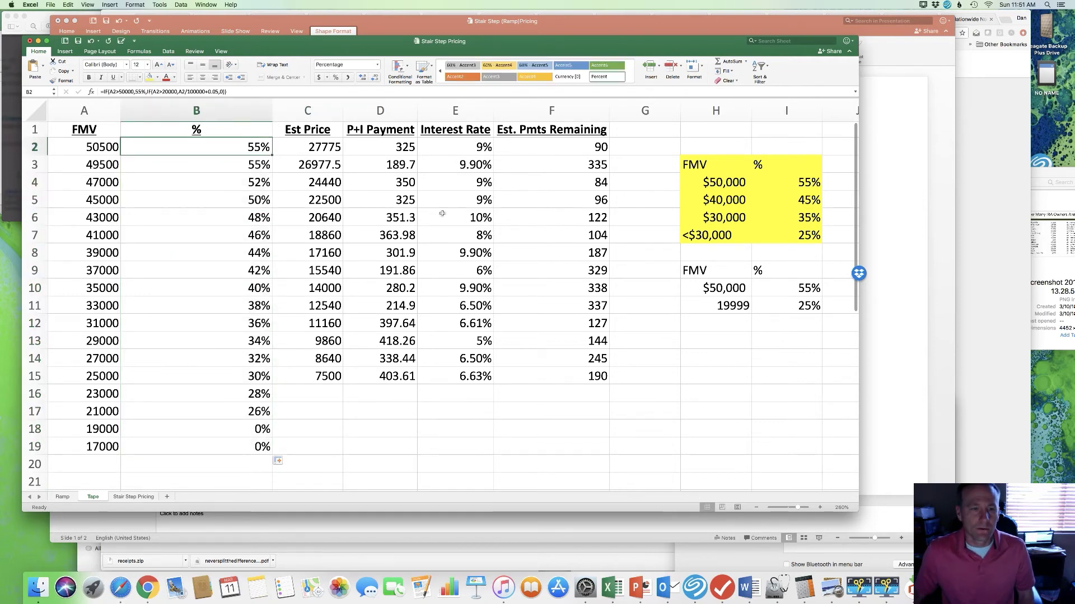
pyautogui.moveTo(181, 146); pyautogui.dragTo(208, 327)
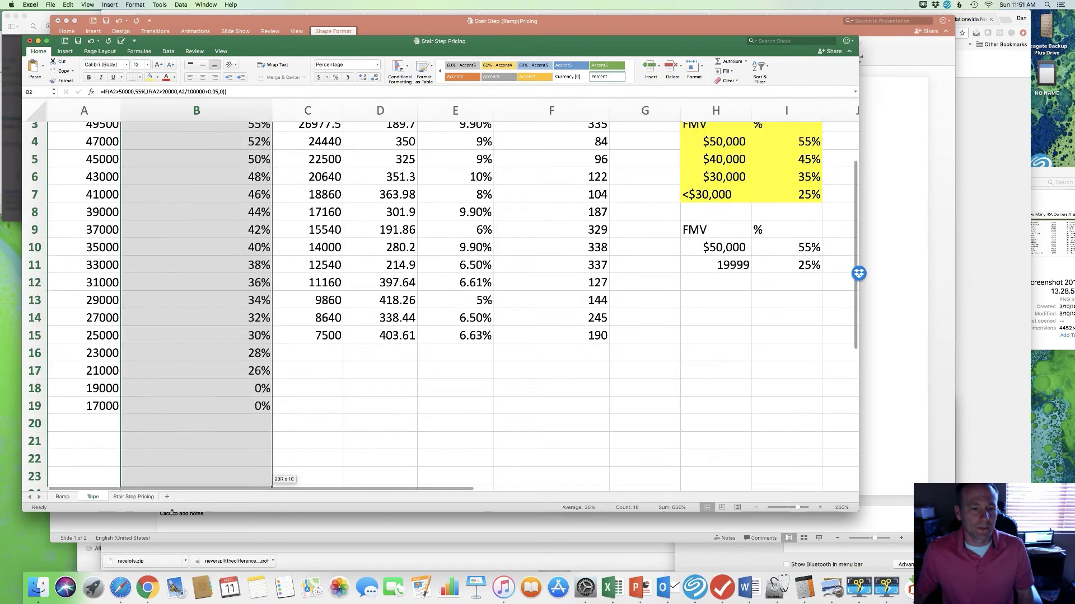
# Step: Show the percentages with one more decimal place and check the neighbouring assets' formulas
pyautogui.click(362, 78)
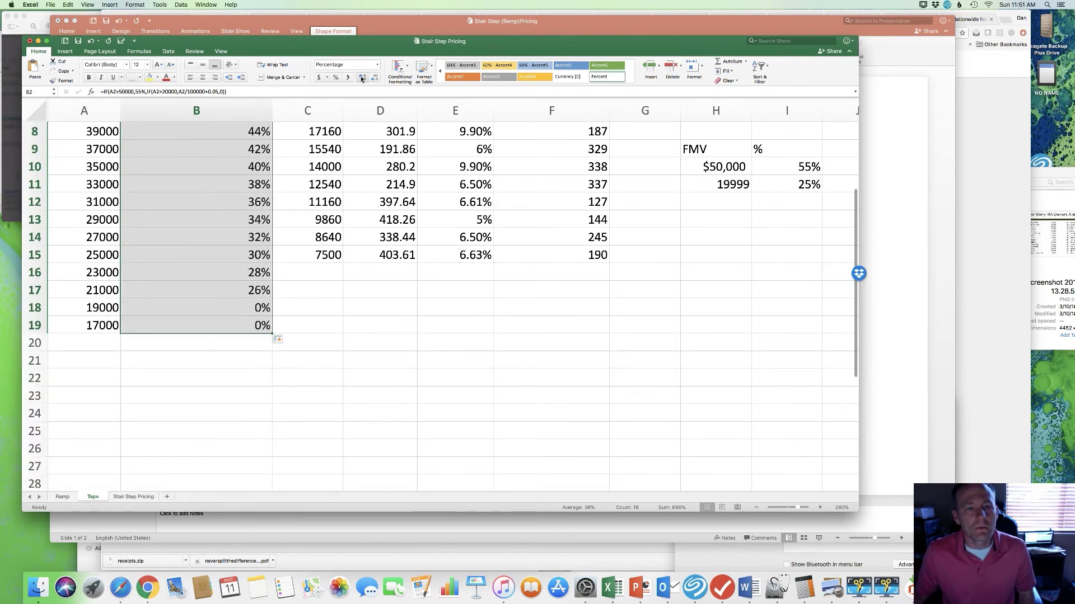
pyautogui.scroll(5, 335, 252)
pyautogui.press('Down')
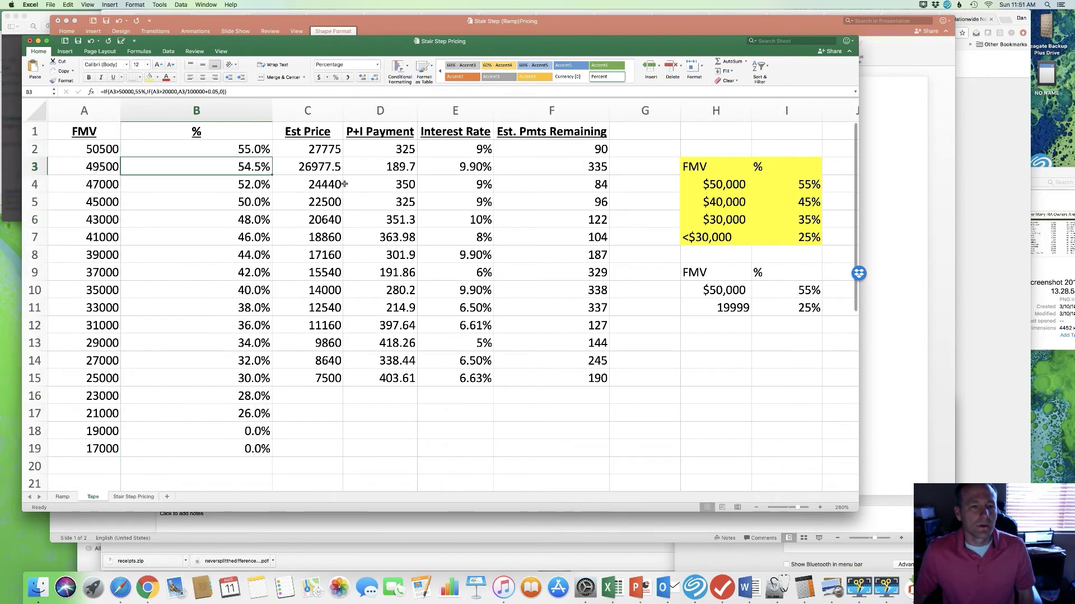
pyautogui.press('Up')
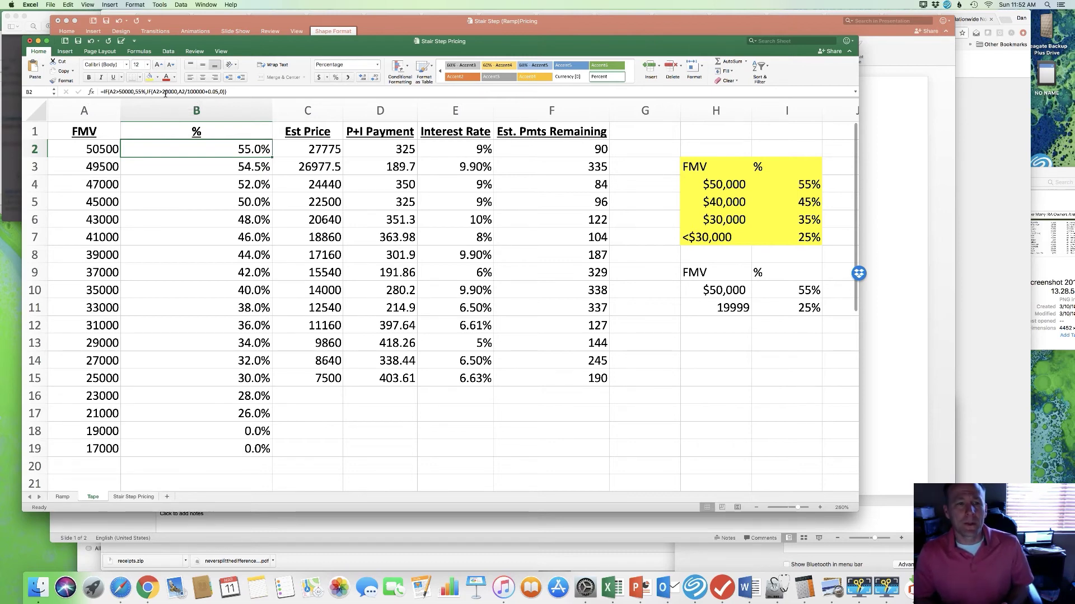
# Step: Review the B2 ramp formula without changes, then go to the Stair Step Pricing sheet
pyautogui.click(237, 91)
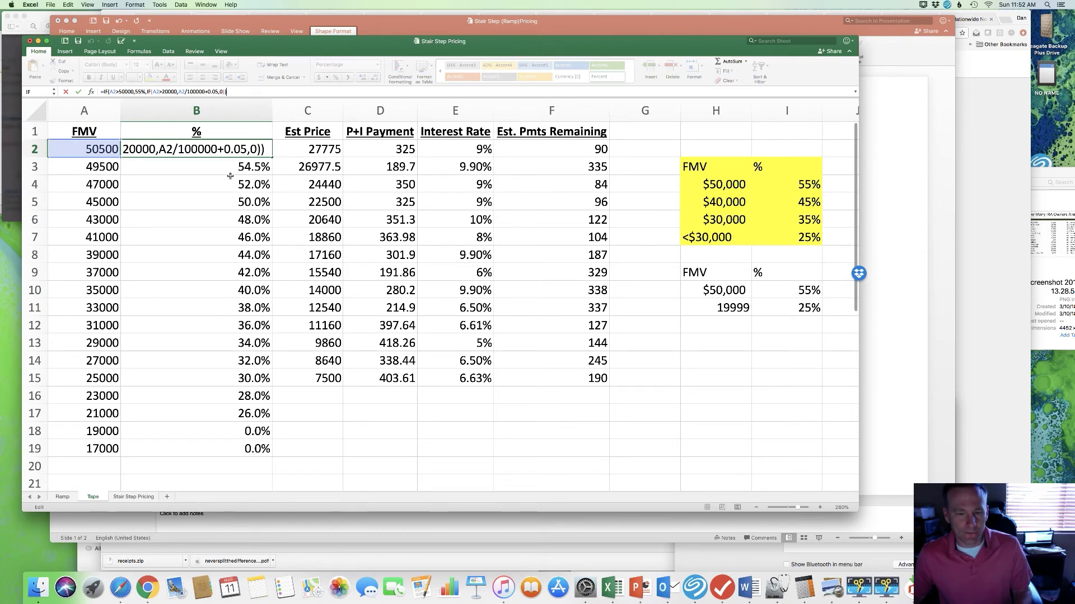
pyautogui.press('Escape')
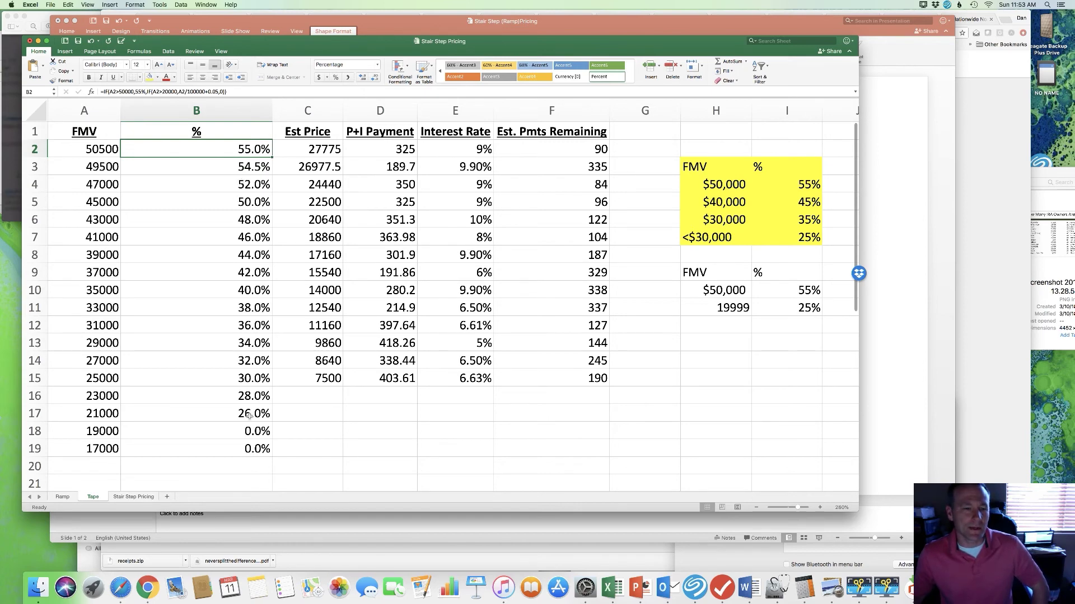
pyautogui.click(136, 498)
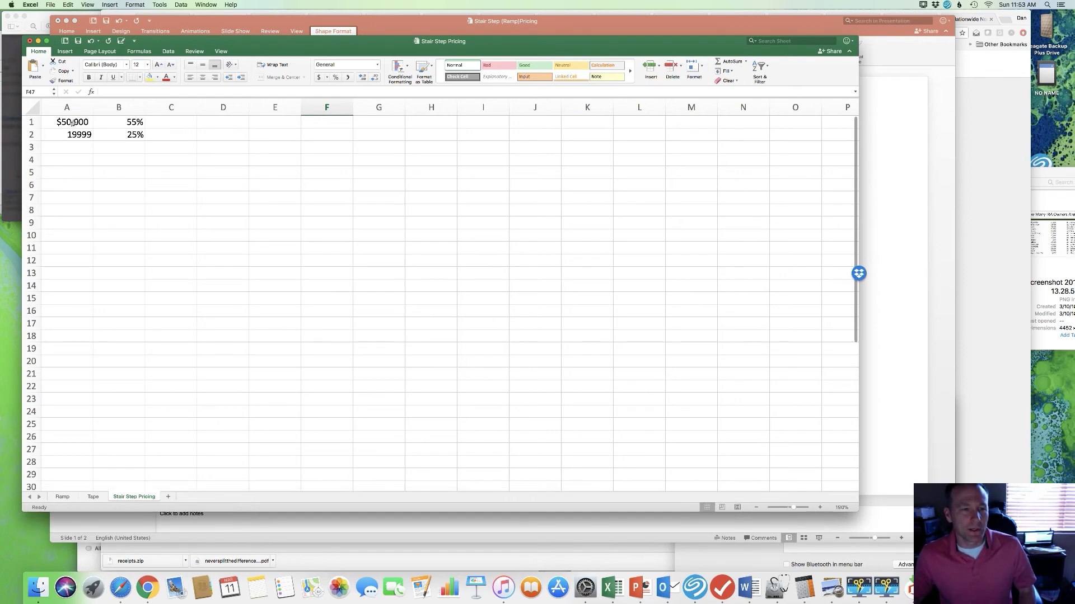
# Step: Inspect the $50,000 and 19999 thresholds and the 55% rate on Stair Step Pricing
pyautogui.click(126, 123)
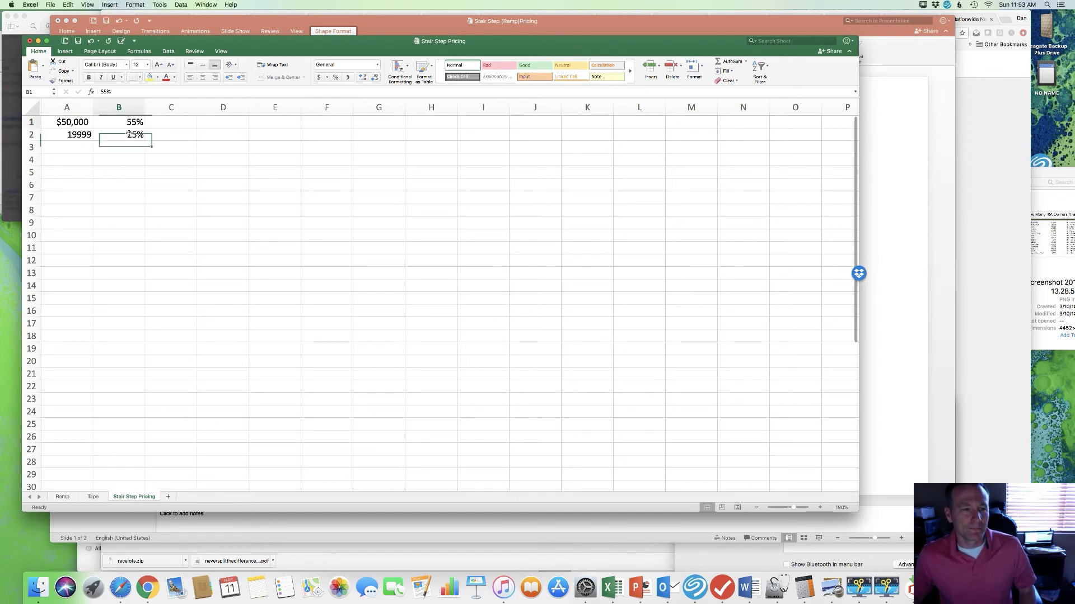
pyautogui.click(72, 122)
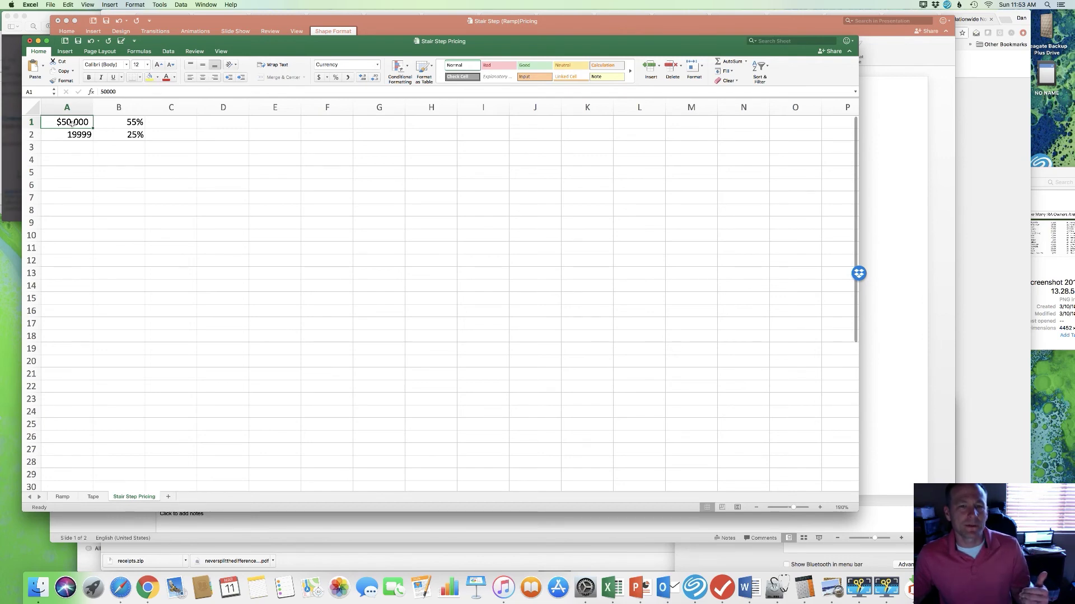
pyautogui.click(72, 134)
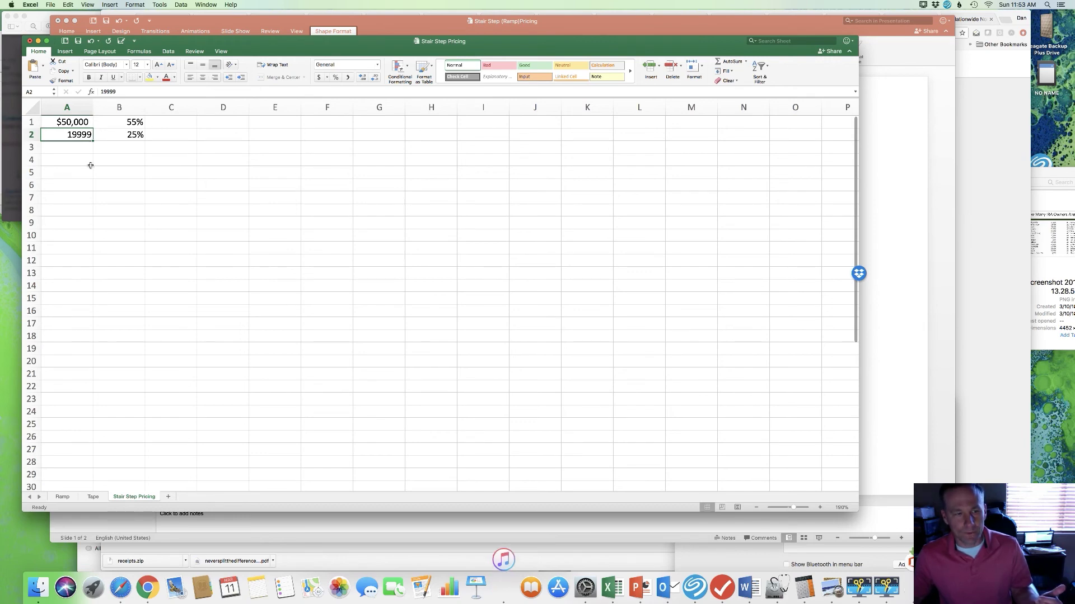
pyautogui.click(119, 122)
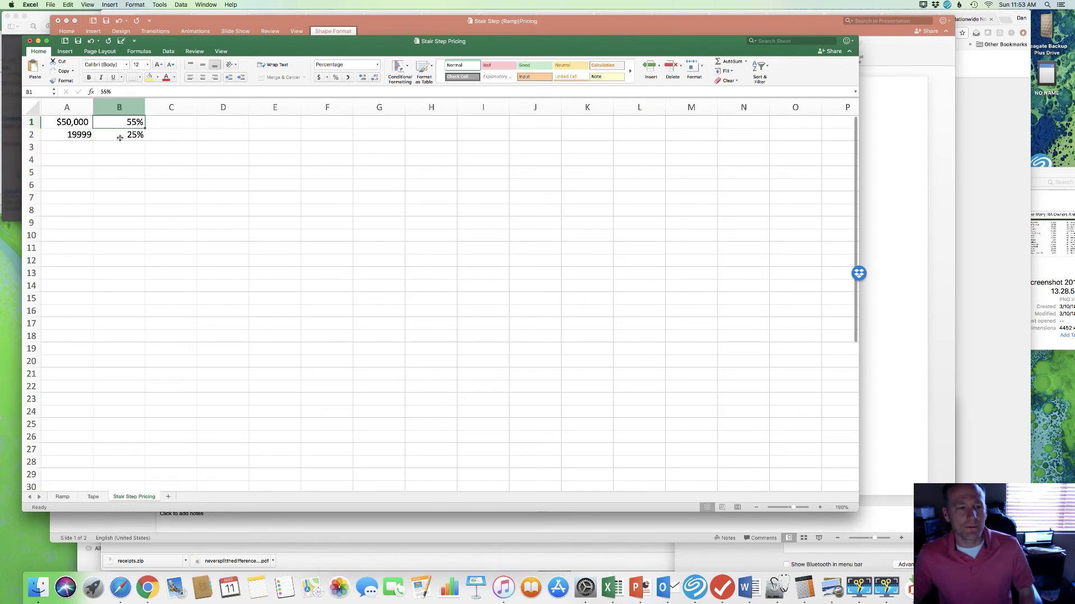
# Step: Move between the Ramp and Tape sheets, ending on the Ramp sheet
pyautogui.click(63, 496)
pyautogui.click(93, 496)
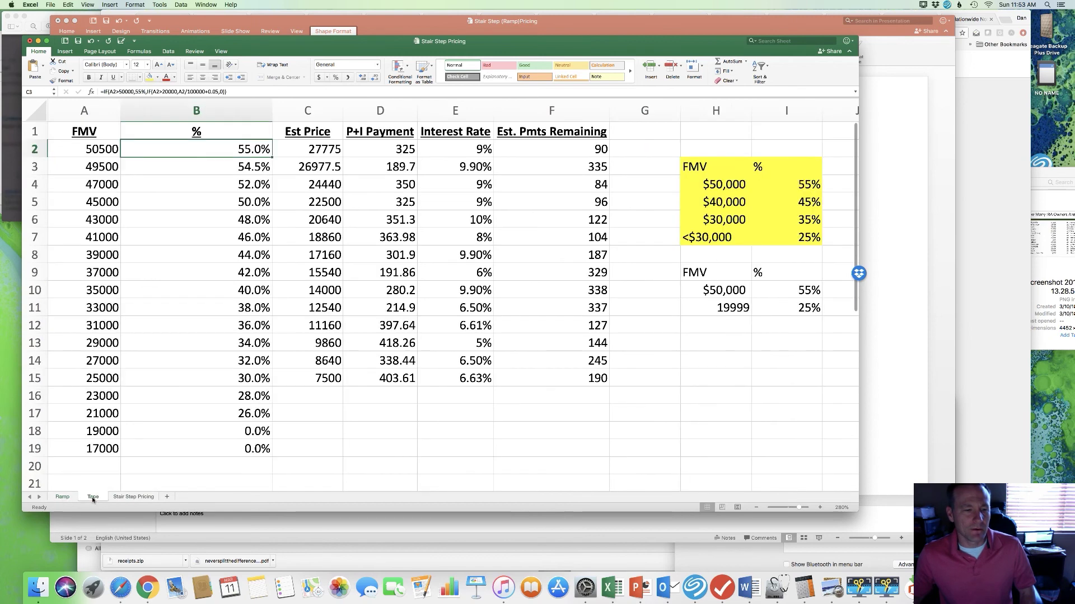
pyautogui.click(62, 497)
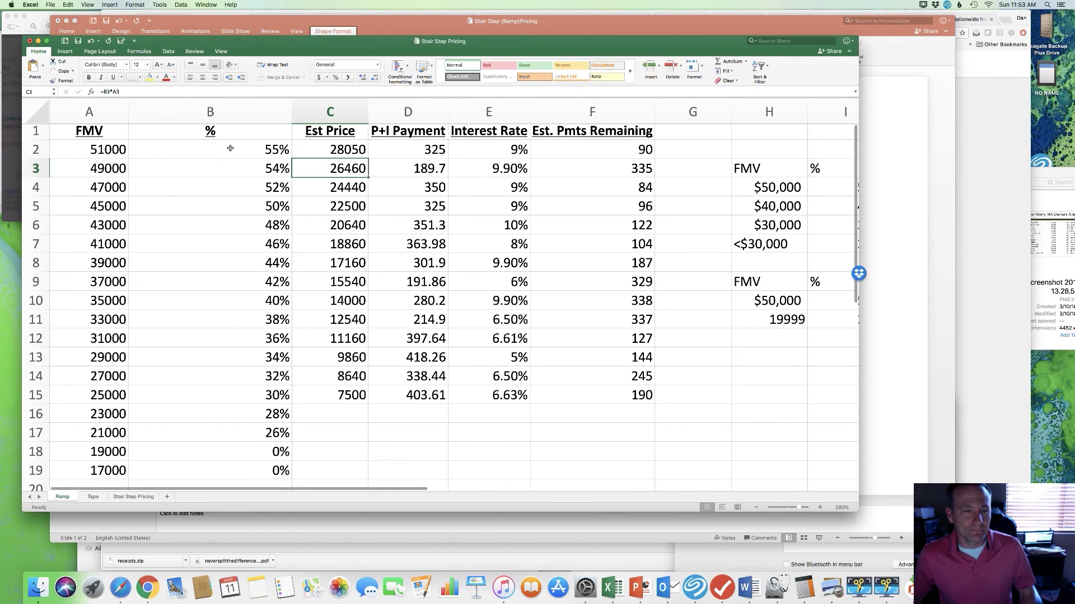
pyautogui.click(94, 497)
pyautogui.click(252, 156)
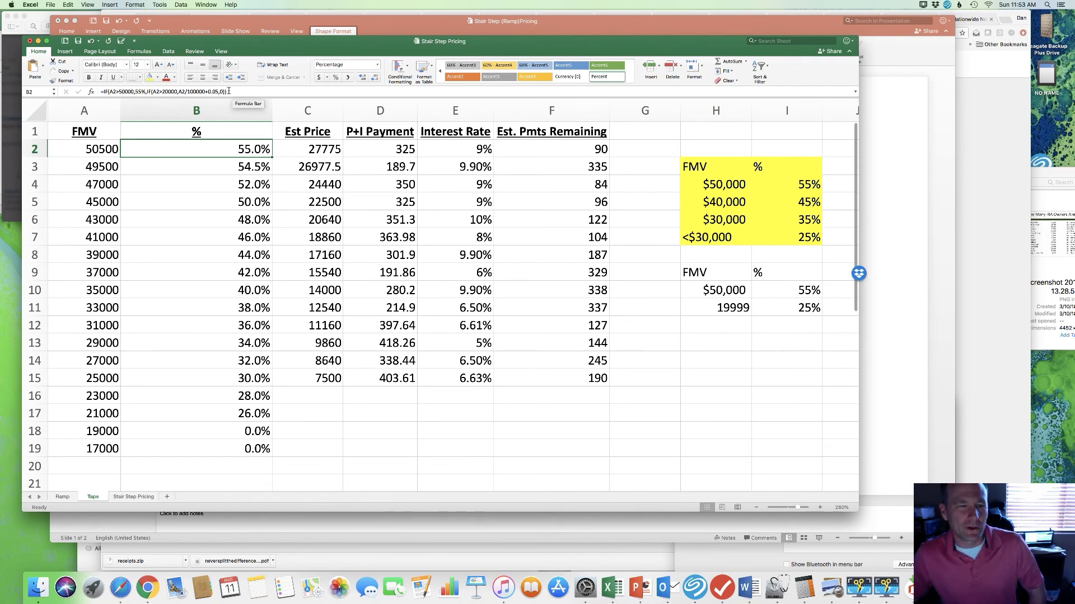
pyautogui.click(62, 496)
pyautogui.doubleClick(176, 153)
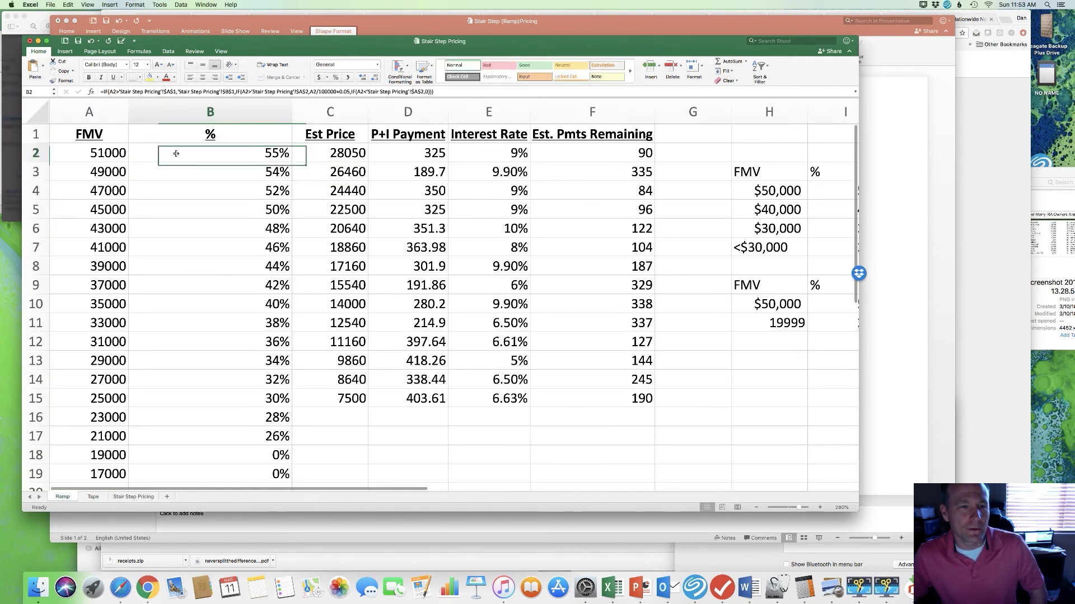
pyautogui.click(186, 92)
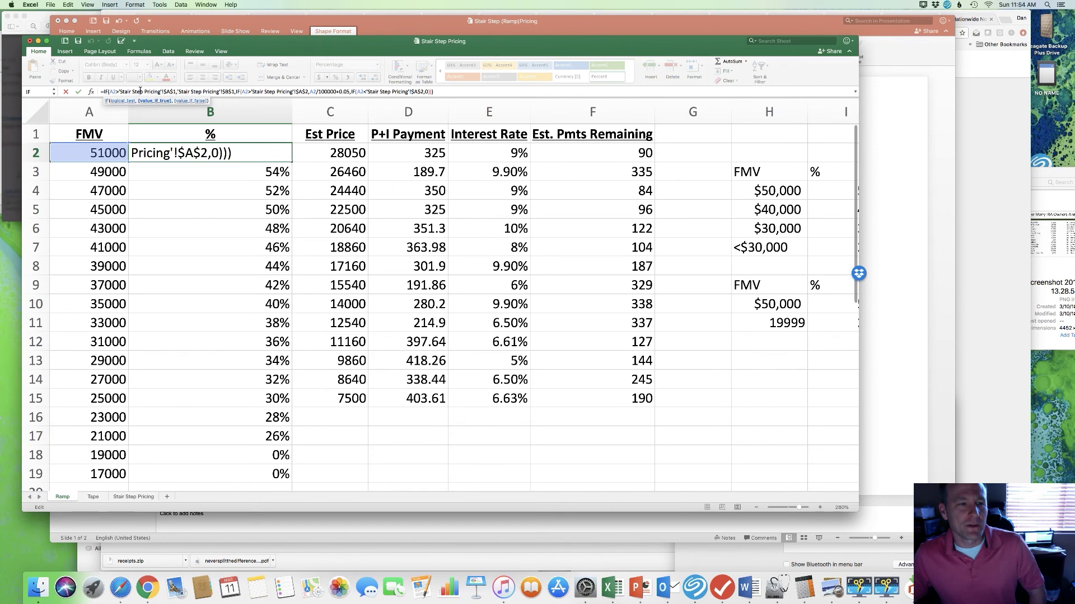
pyautogui.press('Return')
pyautogui.click(137, 499)
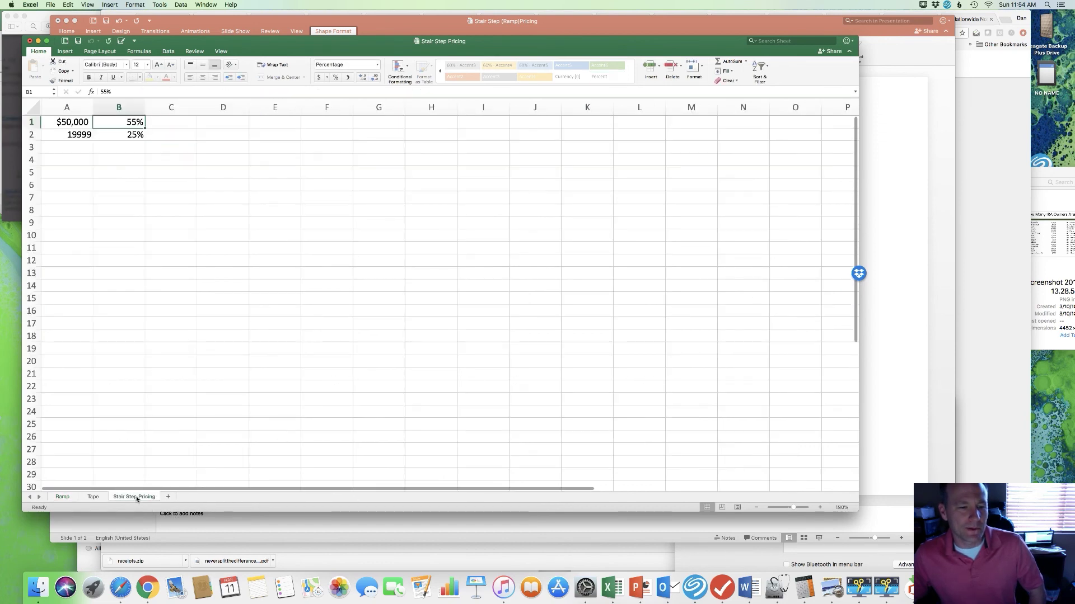
pyautogui.click(49, 497)
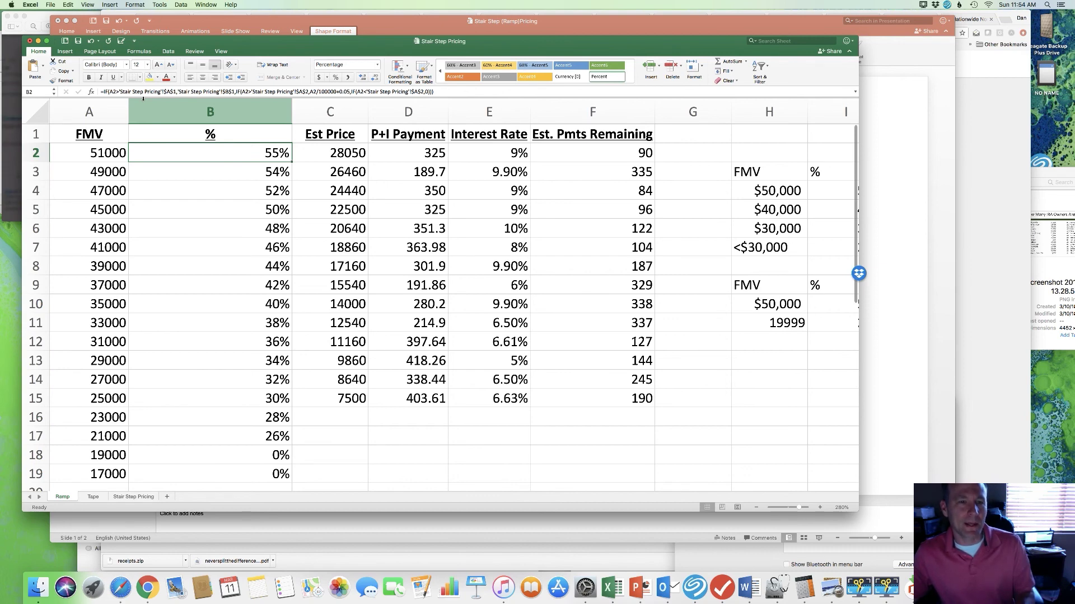
pyautogui.click(133, 497)
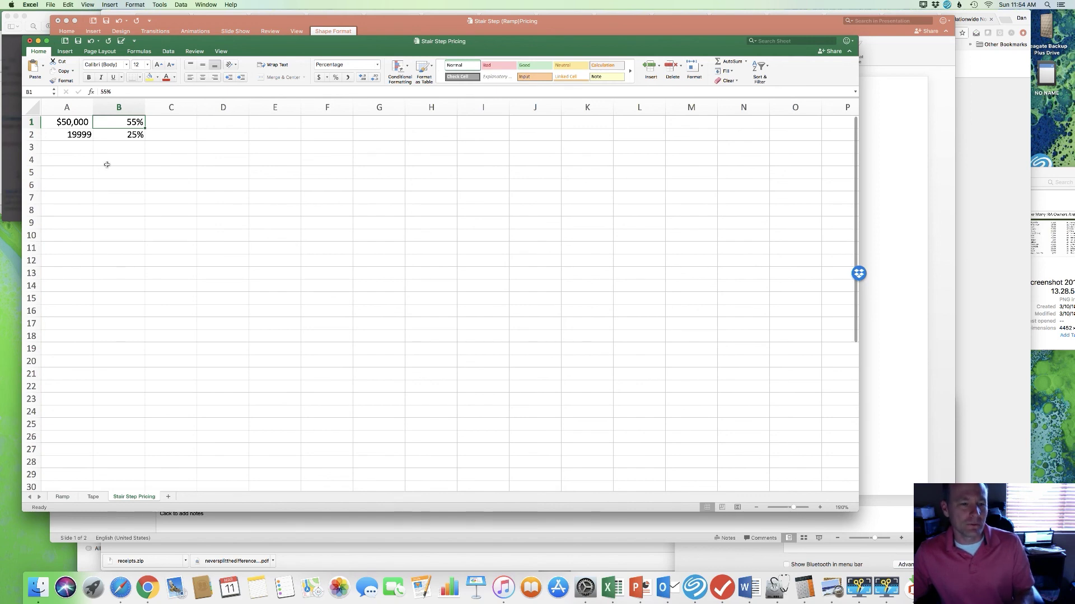
pyautogui.click(62, 497)
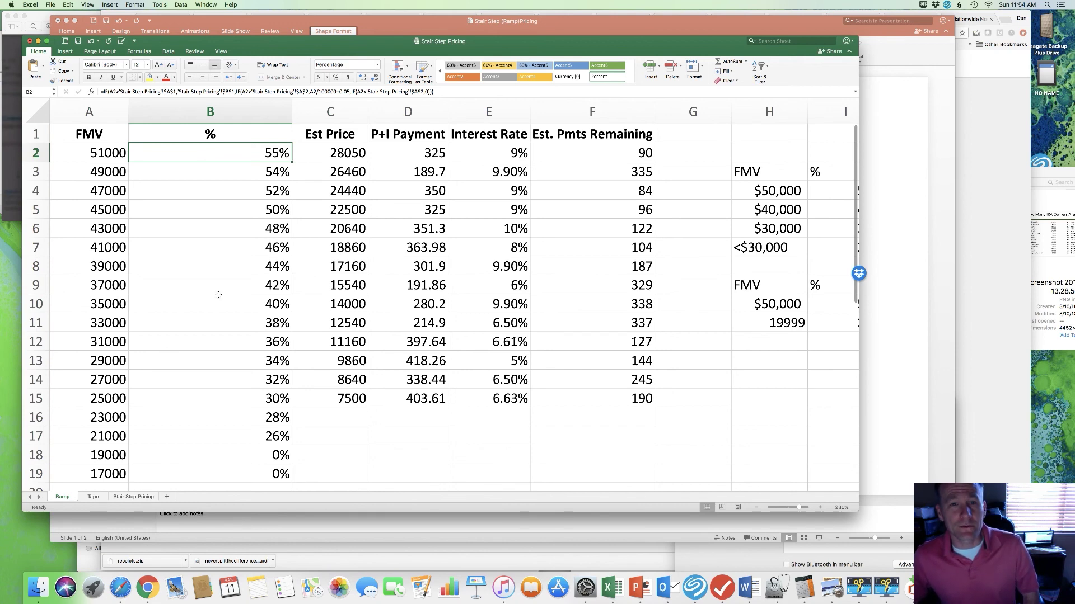
pyautogui.click(563, 22)
# Step: Show the 'Add Stair Step (Ramp) Pricing to a Tape' instructions slide full screen
pyautogui.press('pagedown')
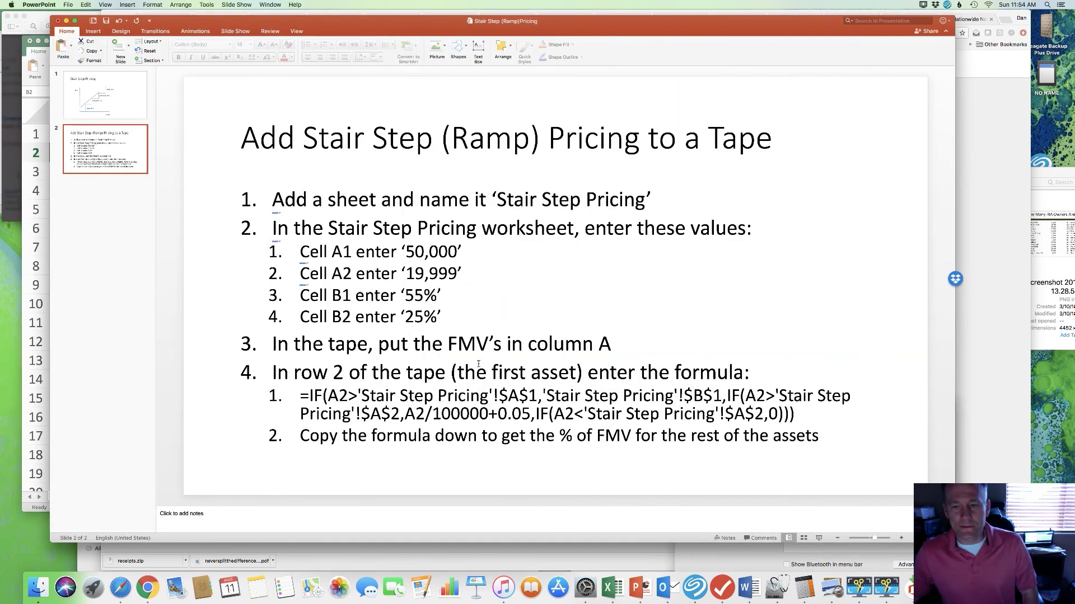
pyautogui.click(820, 538)
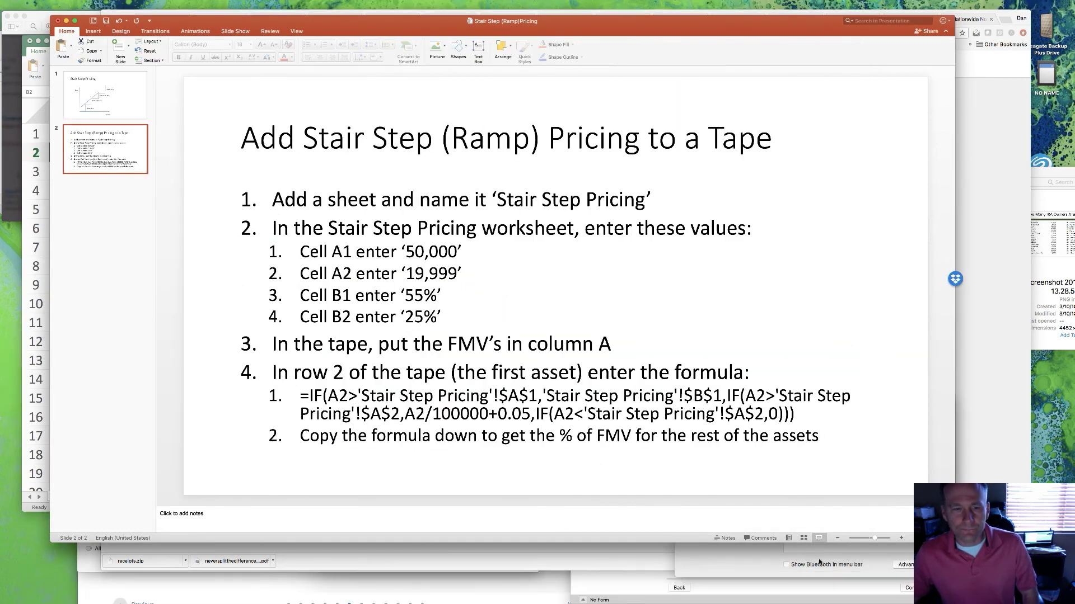